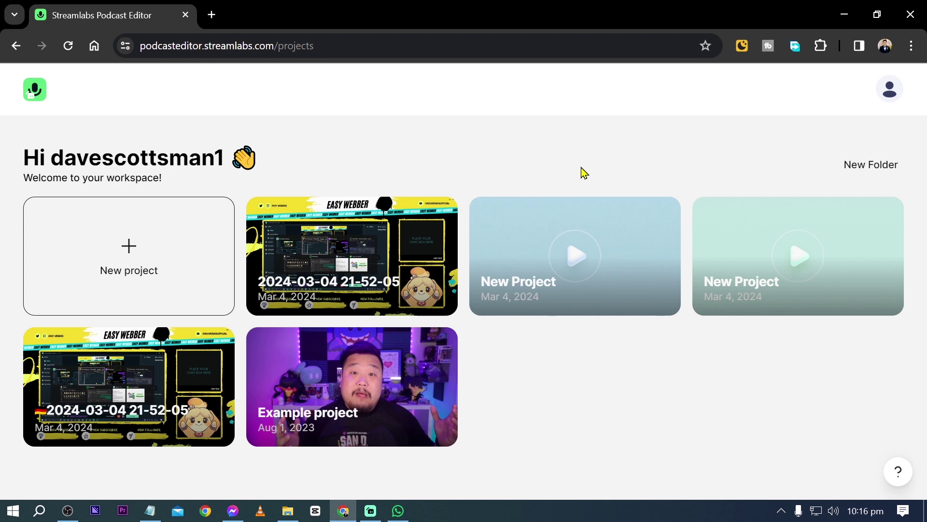
Open the Example project for editing and view the introduction to its Clips feature
mouse_move(422, 423)
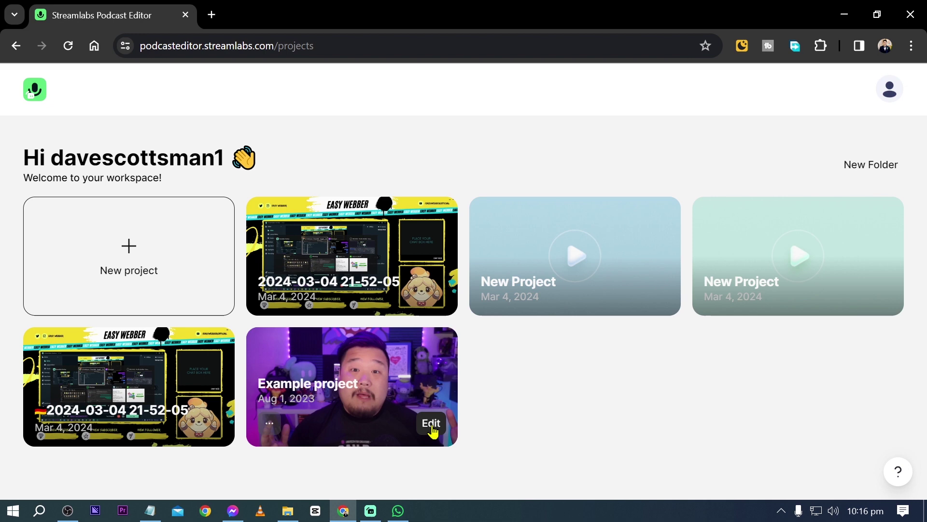
click(432, 423)
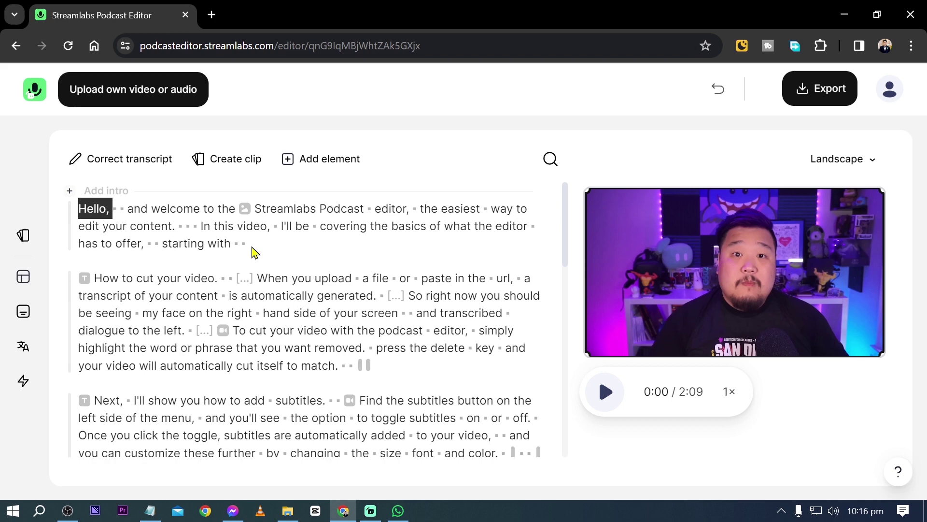
click(51, 245)
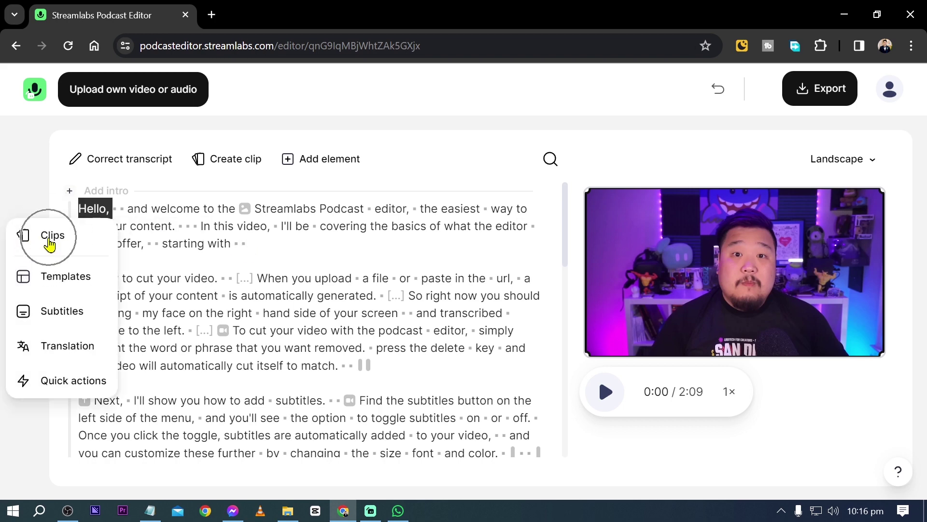
click(53, 240)
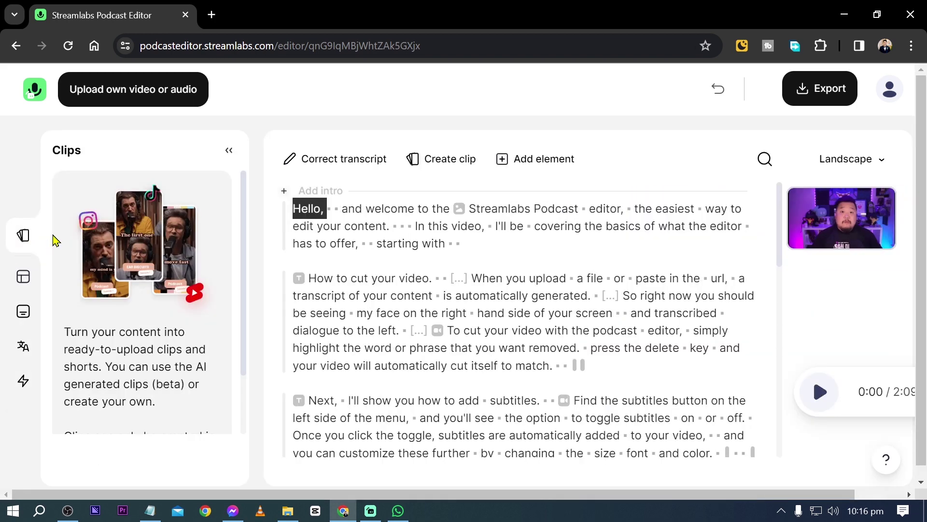
scroll(139, 307, down, 2)
scroll(143, 345, up, 2)
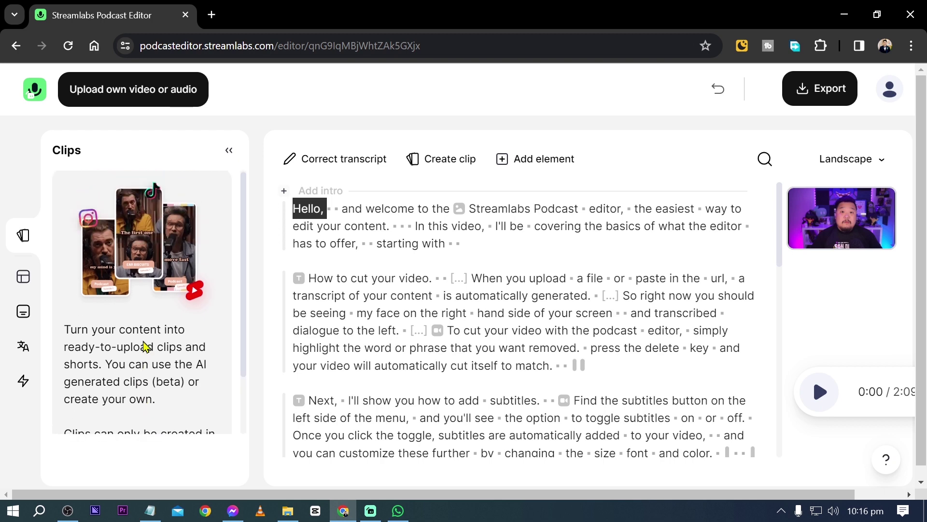
click(228, 152)
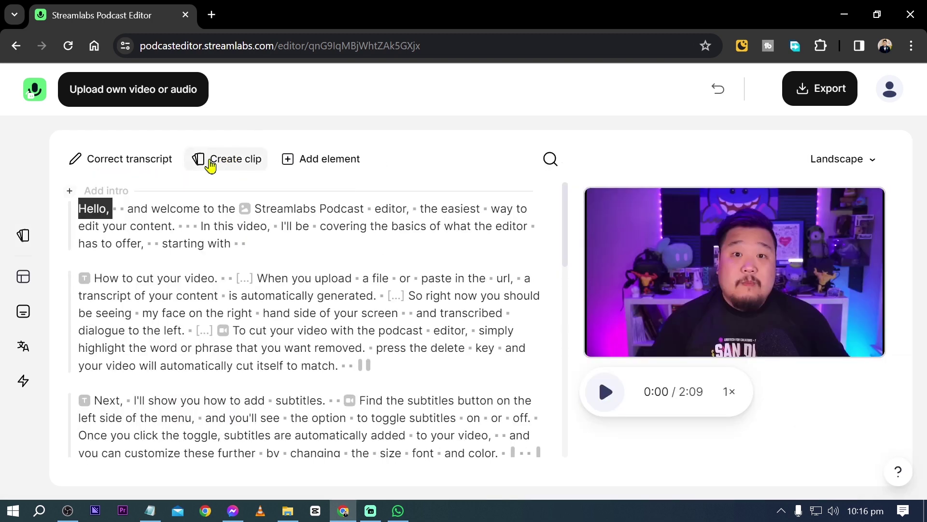
Select the entire opening paragraph of the transcript and start creating a clip from it
click(260, 249)
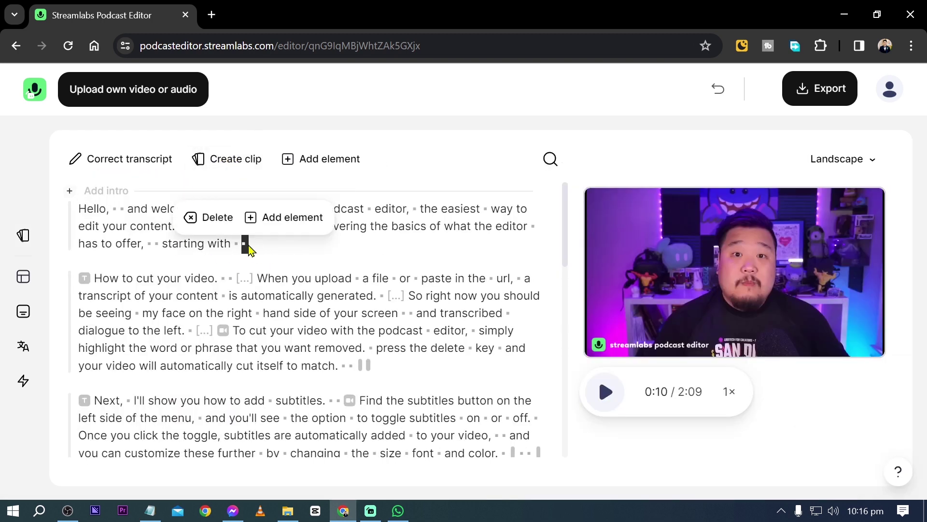
click(244, 248)
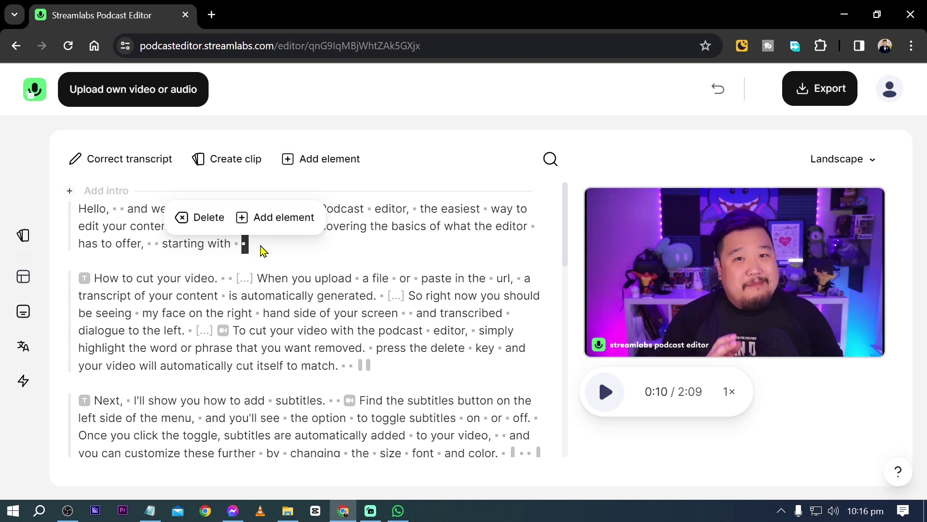
drag(261, 249, 67, 211)
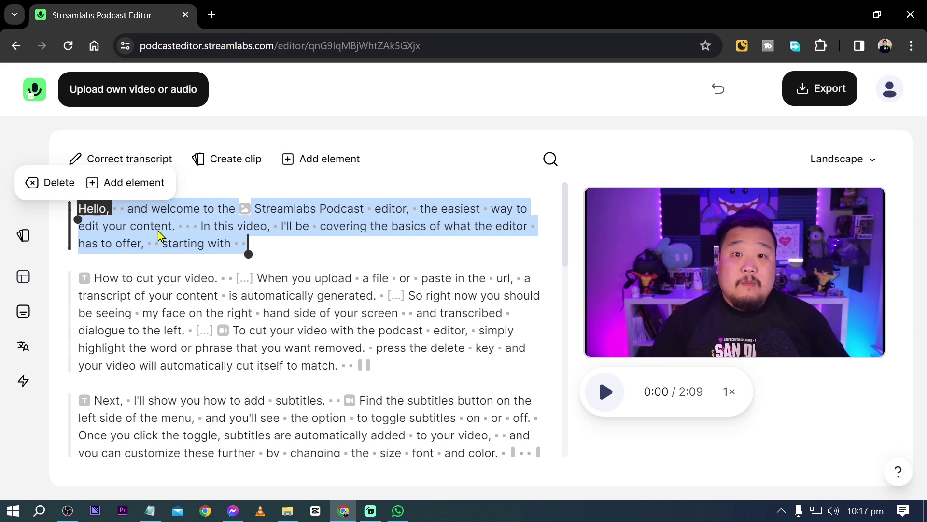
click(227, 160)
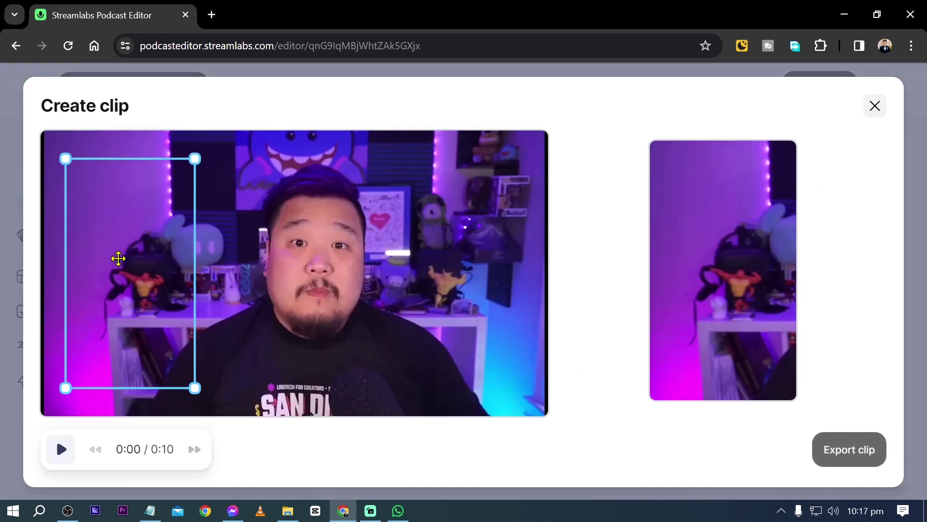
Enlarge the vertical crop frame to nearly the full video height and centre it on the speaker
drag(118, 258, 236, 232)
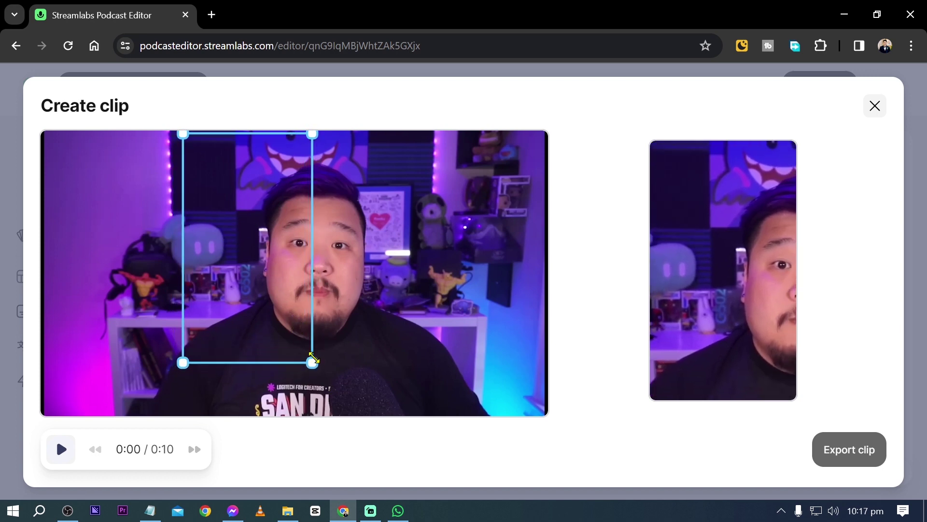
drag(313, 361, 344, 367)
drag(304, 338, 342, 331)
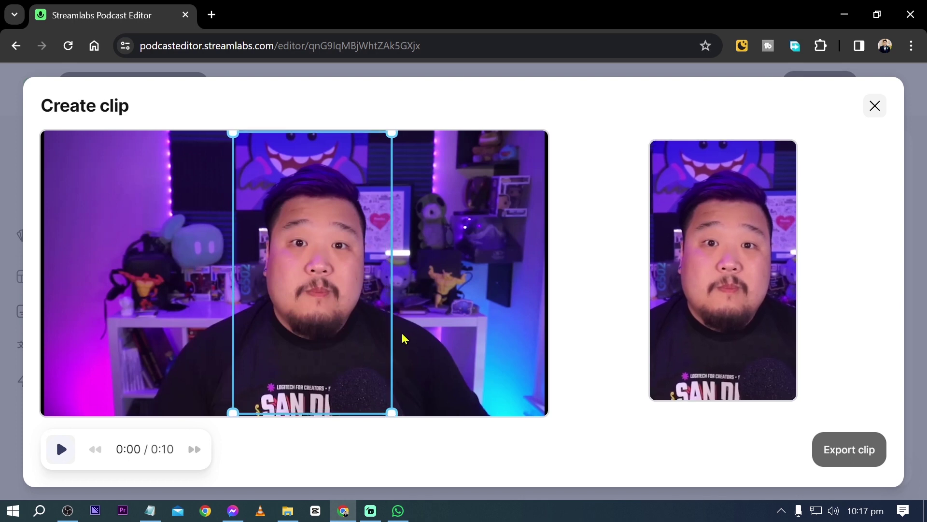
Play a moment of the cropped clip, slightly enlarge its crop frame and close it without exporting
click(56, 454)
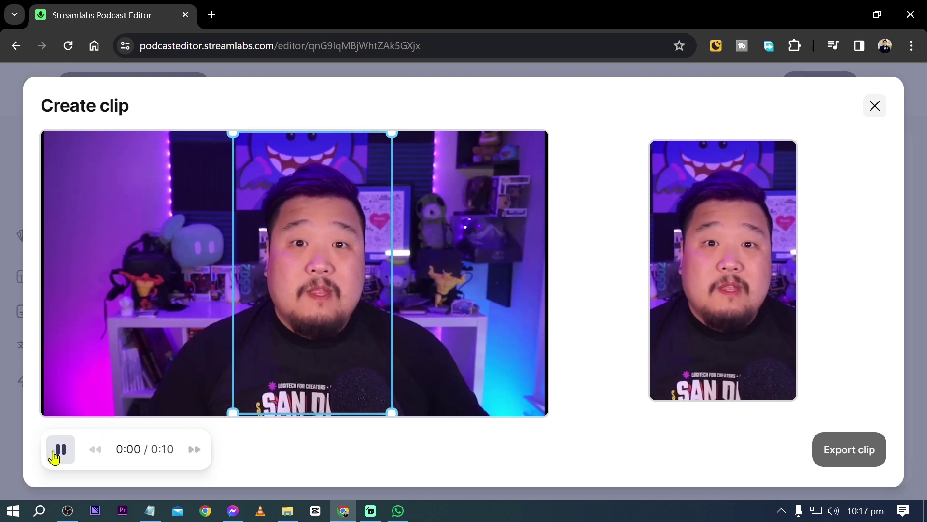
click(55, 456)
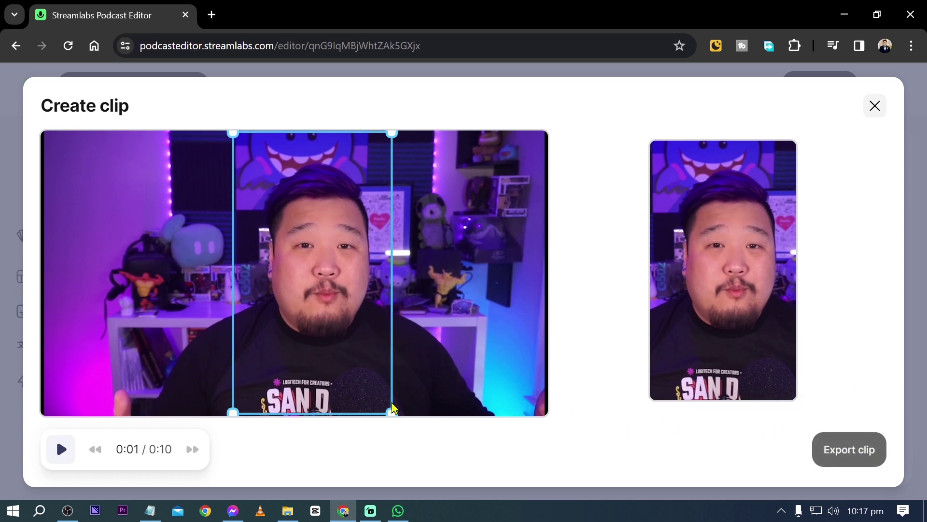
mouse_move(392, 408)
mouse_down()
mouse_move(399, 418)
mouse_move(394, 412)
mouse_up()
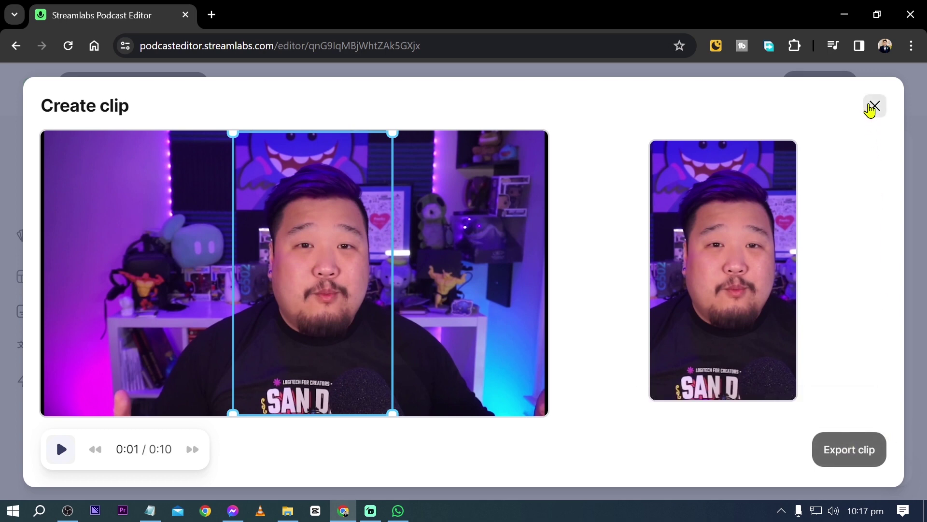
click(872, 108)
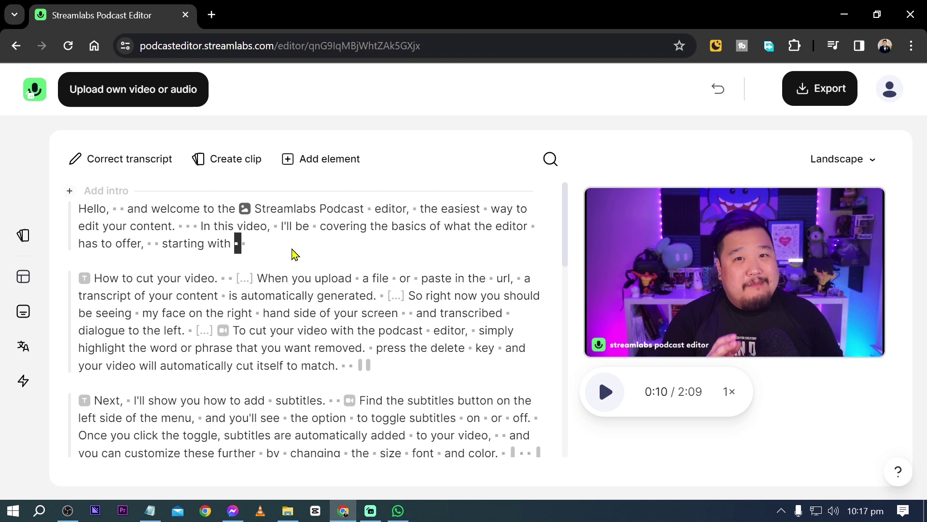
Set the playback position to "I'll" in the opening paragraph and examine the get-started template options
click(288, 225)
mouse_move(37, 299)
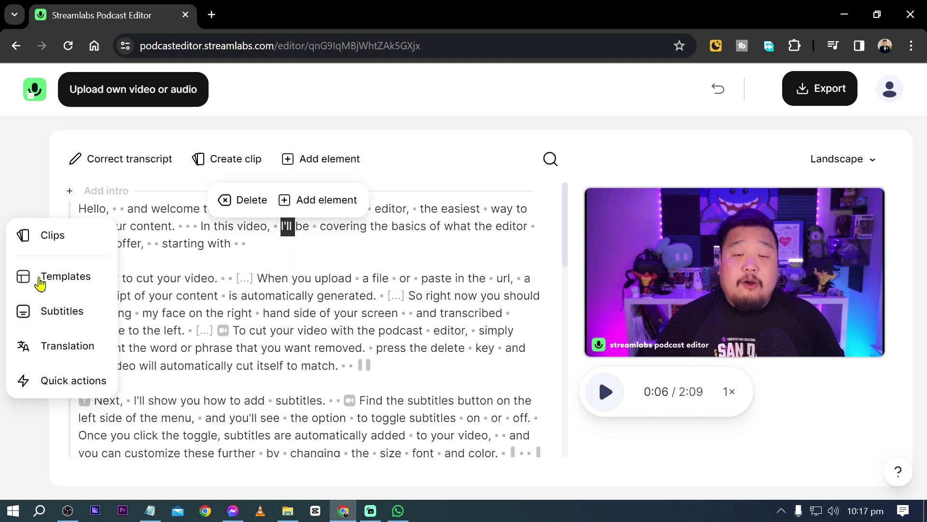
click(59, 282)
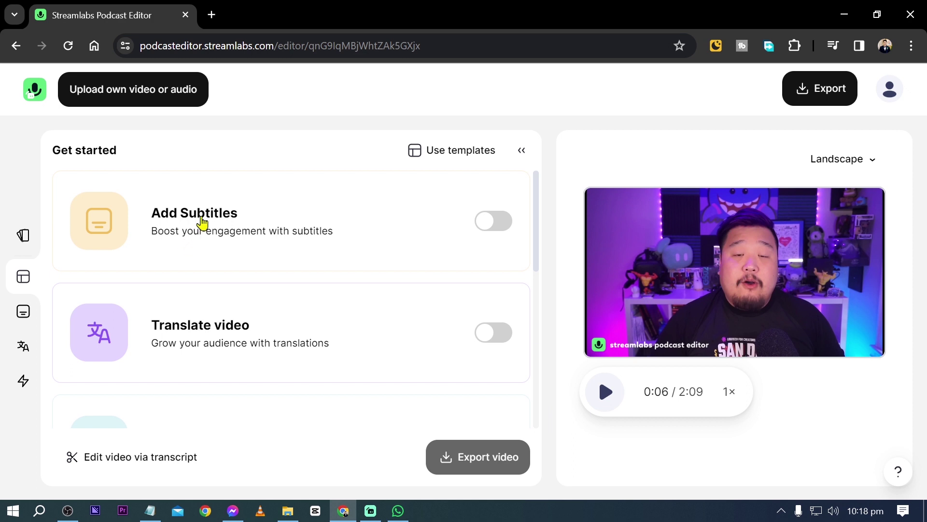
scroll(212, 319, down, 2)
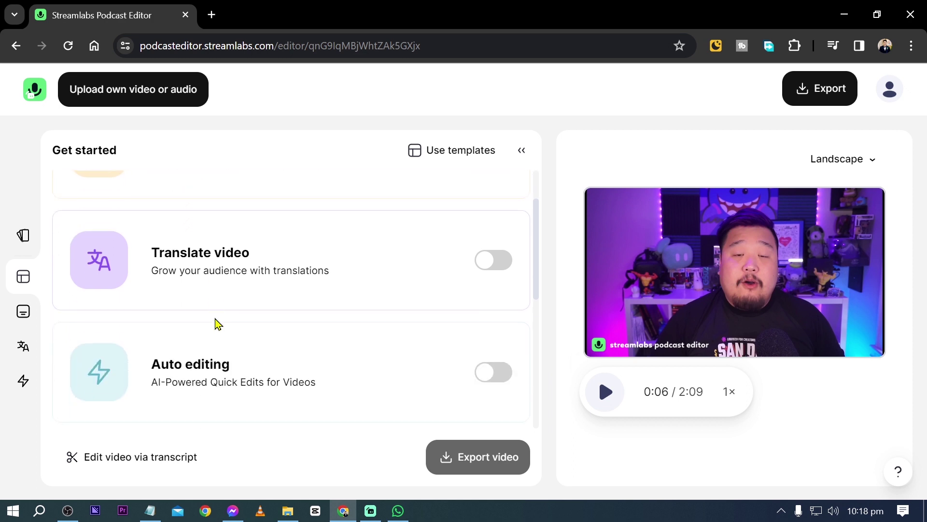
scroll(217, 277, down, 2)
scroll(242, 227, up, 2)
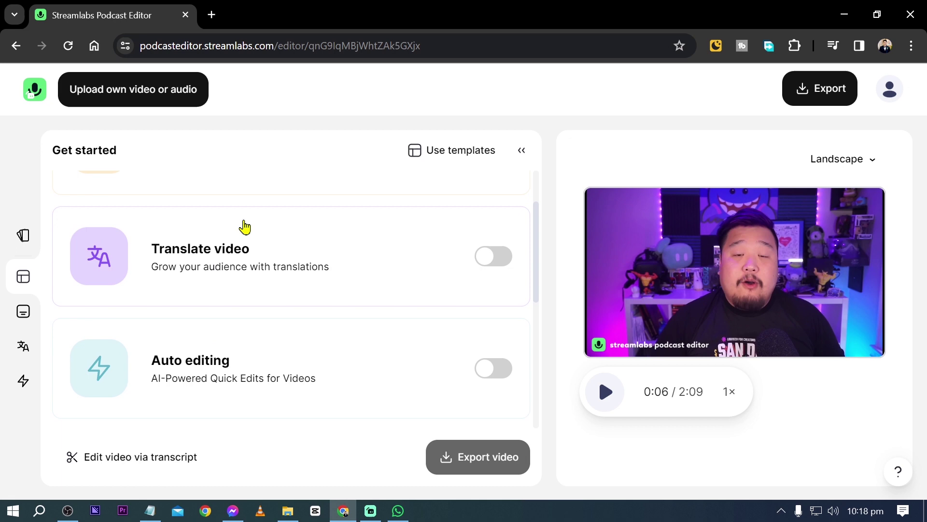
click(215, 260)
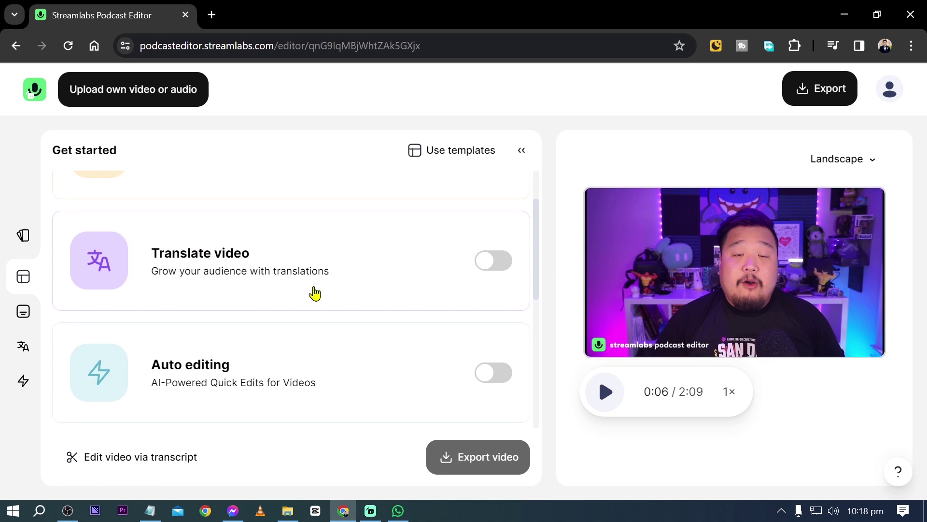
scroll(314, 292, up, 2)
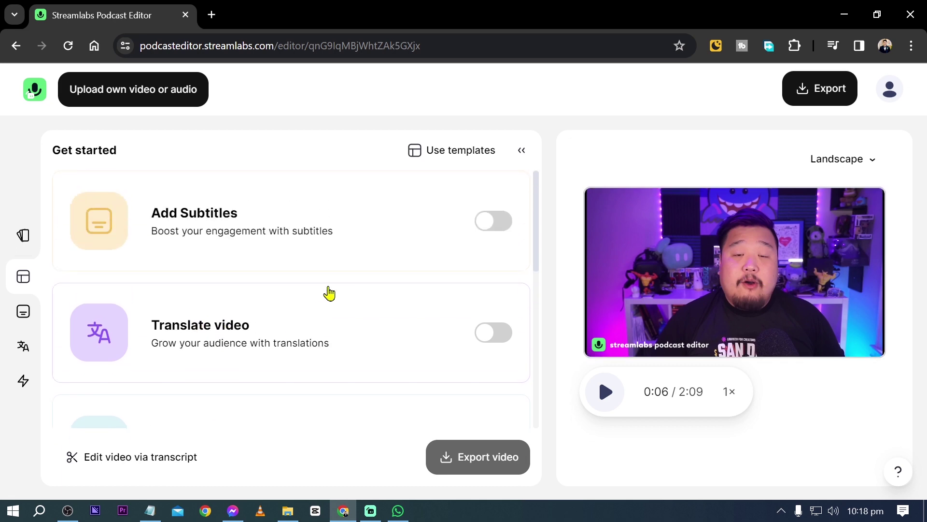
Turn on subtitles and apply the style with black text on a light translucent box
click(498, 227)
scroll(355, 253, down, 2)
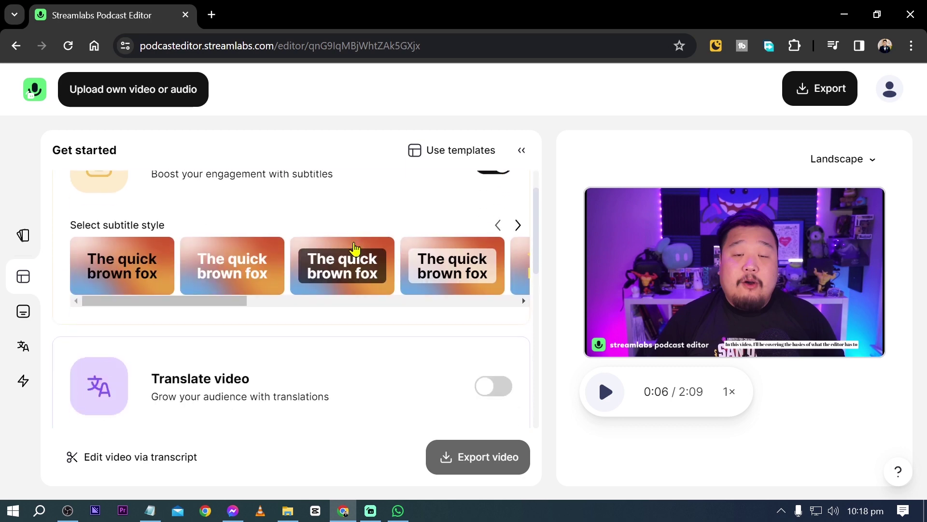
click(347, 257)
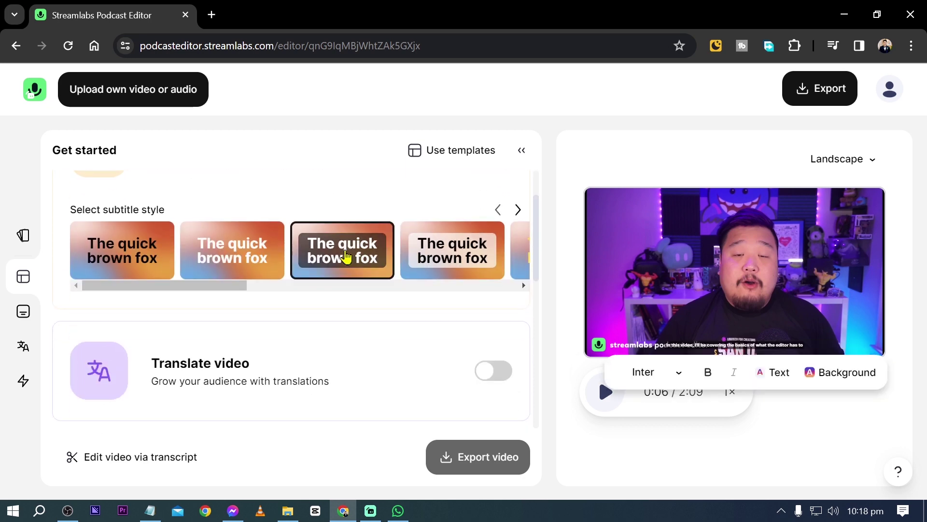
click(445, 259)
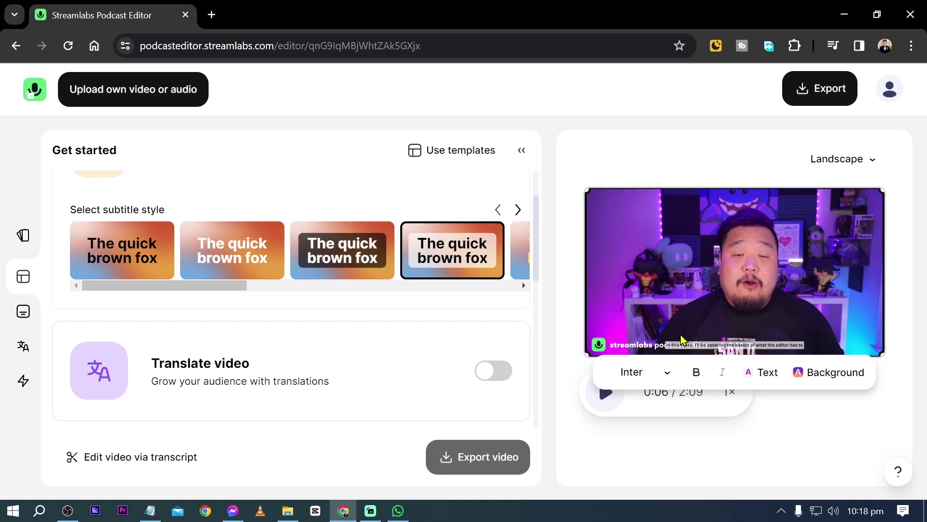
Enlarge the subtitle box in the video preview and place it above the streamlabs podcast editor logo
click(766, 347)
drag(804, 345, 772, 338)
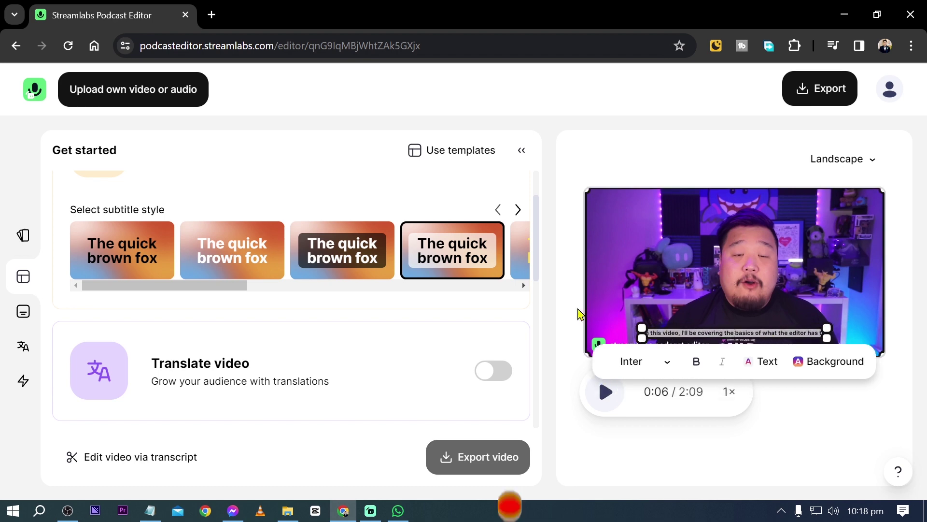
scroll(295, 291, right, 1)
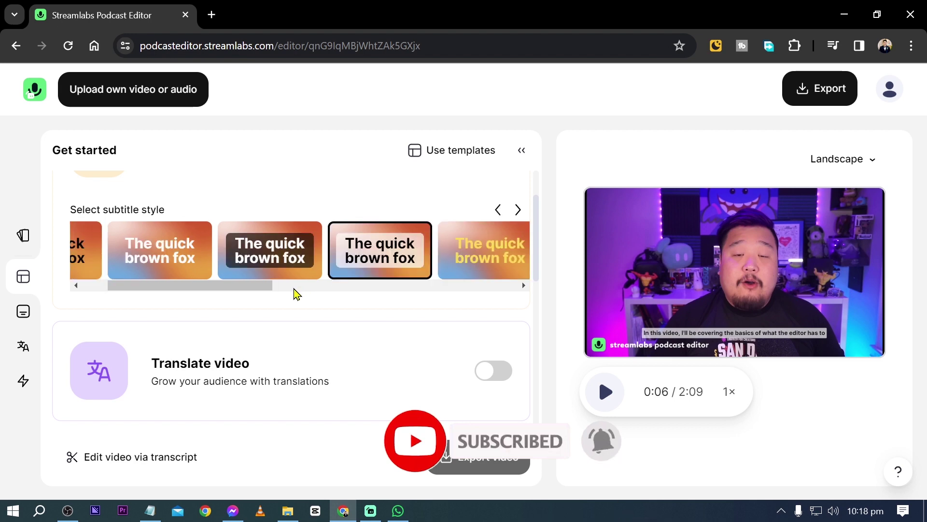
Turn on video translation and translate the video into Swedish
scroll(221, 340, down, 1)
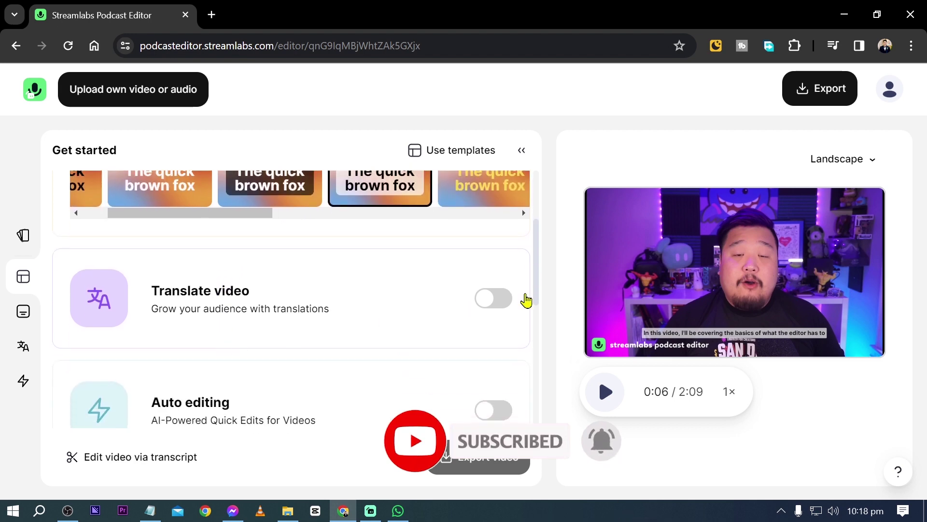
click(492, 305)
scroll(325, 315, down, 1)
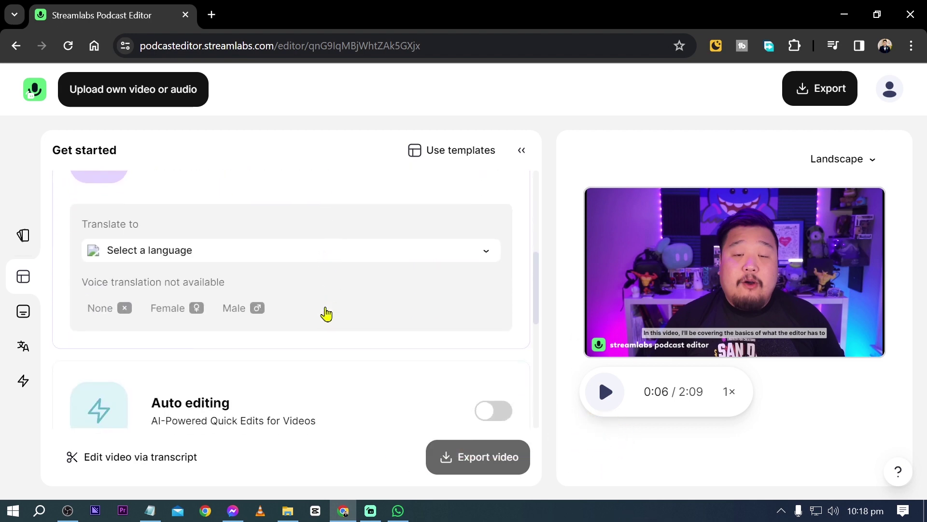
click(272, 261)
scroll(159, 354, down, 3)
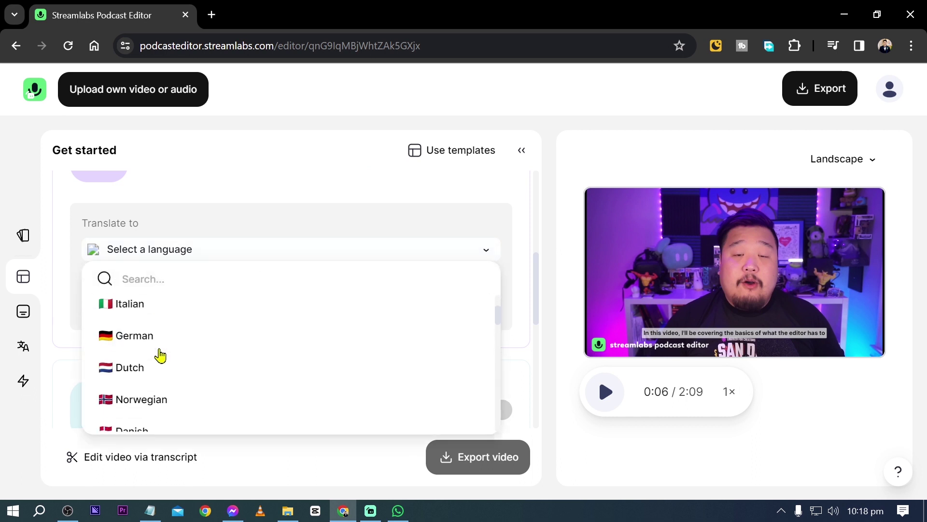
scroll(154, 357, down, 2)
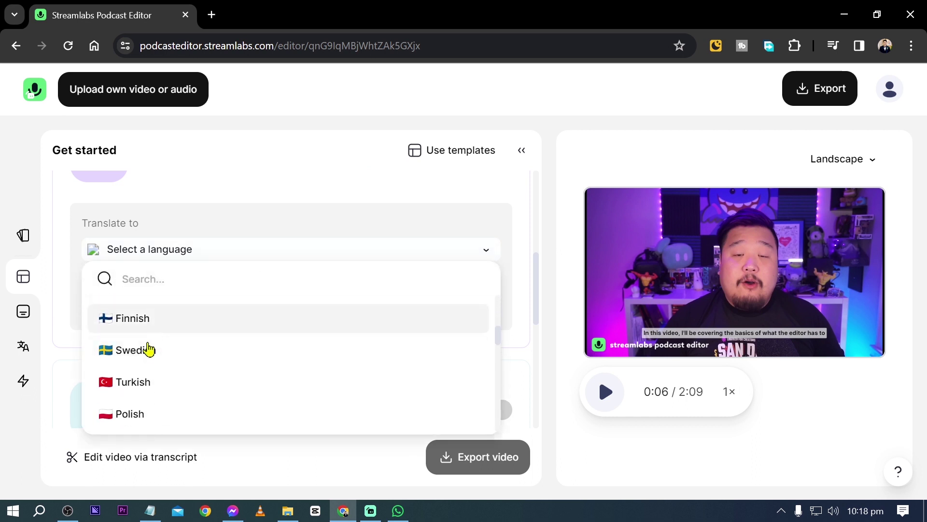
click(167, 361)
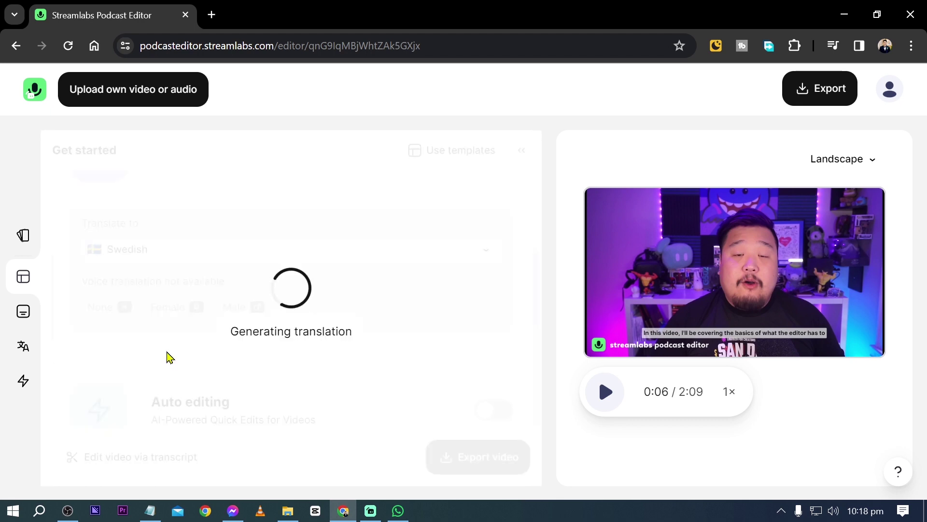
click(694, 336)
click(700, 337)
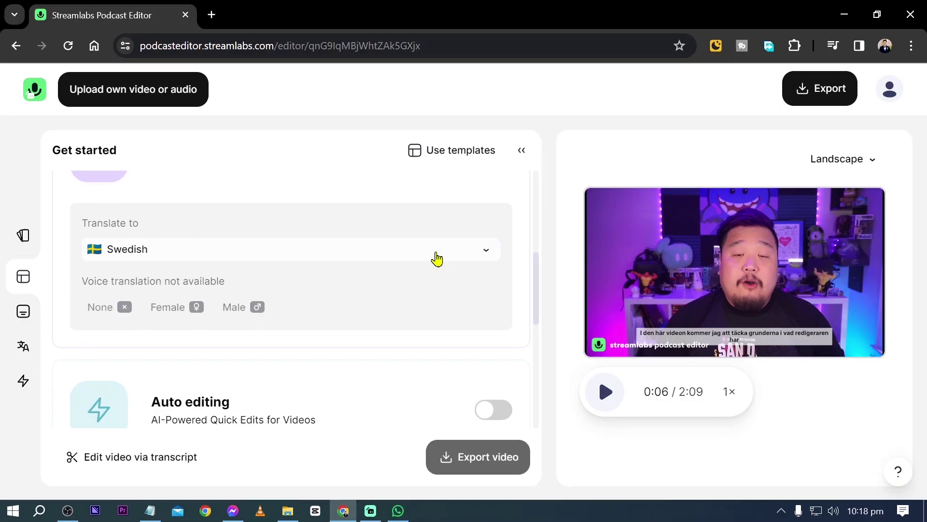
Look at the other available translation languages without changing the selection, and view the Auto editing option
click(434, 259)
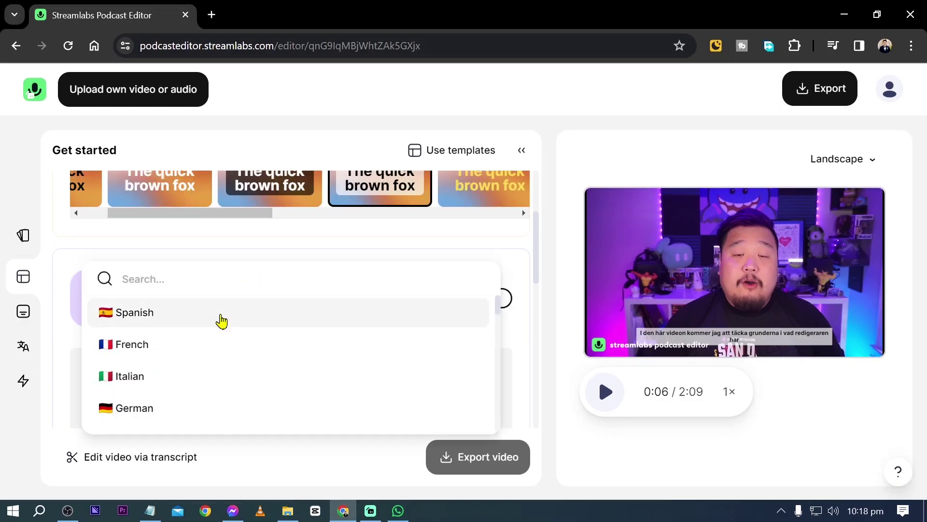
click(232, 298)
scroll(233, 300, down, 5)
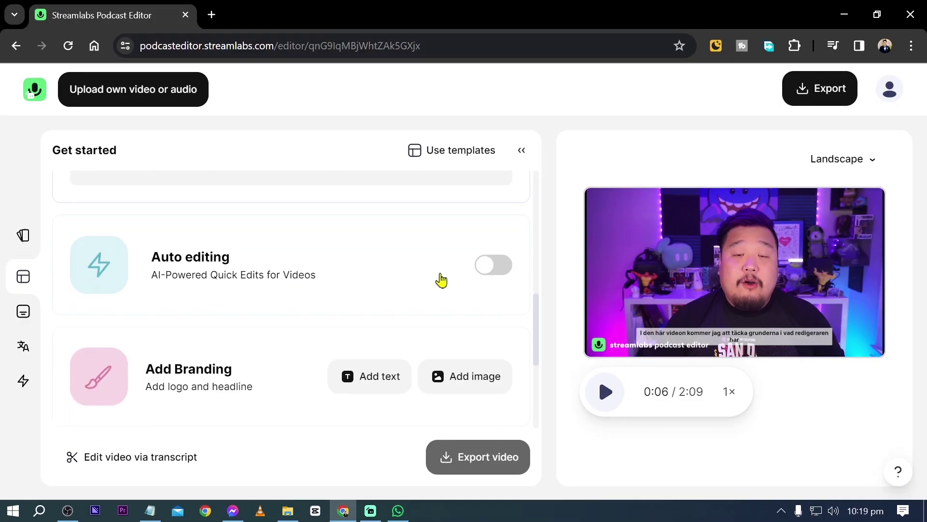
Turn on Auto editing and view its options for removing pauses and filler words
click(504, 266)
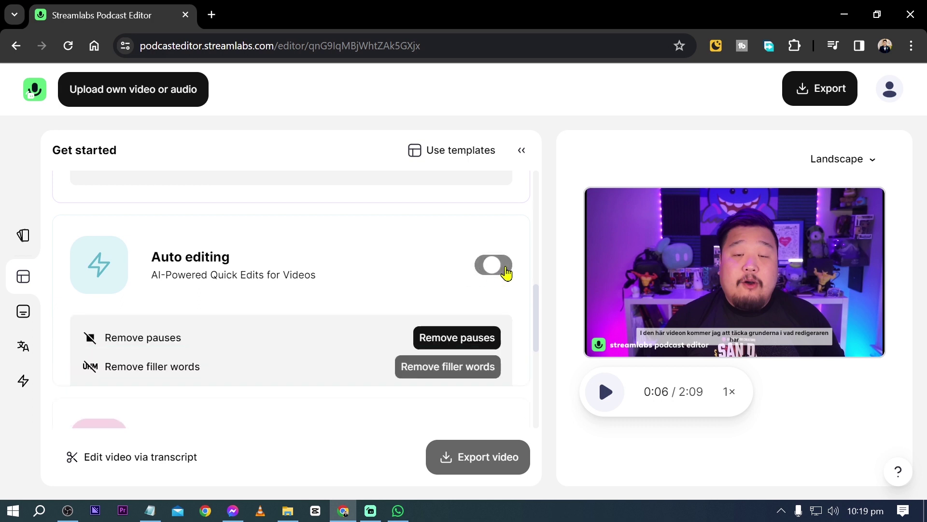
scroll(338, 279, down, 2)
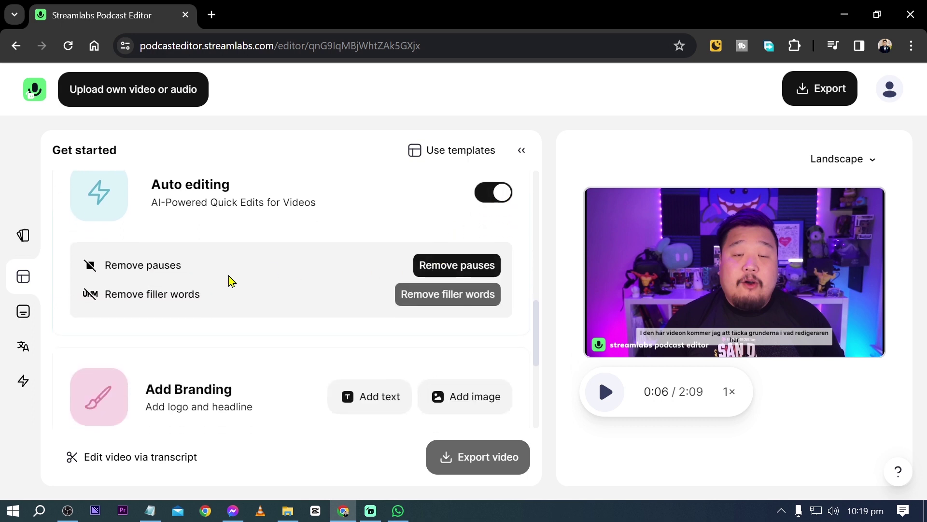
click(142, 270)
click(138, 292)
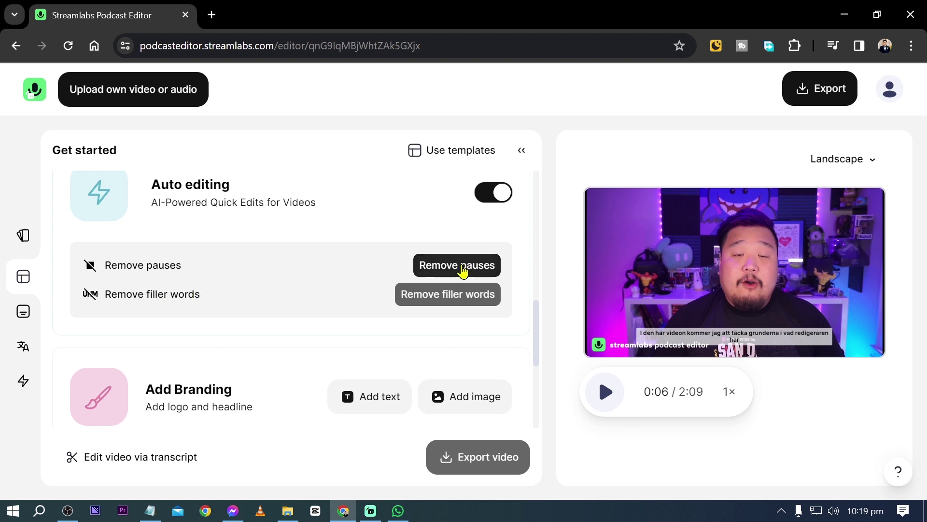
click(414, 297)
Look through the Add Branding, Create clips and Advanced editing options
scroll(329, 317, down, 2)
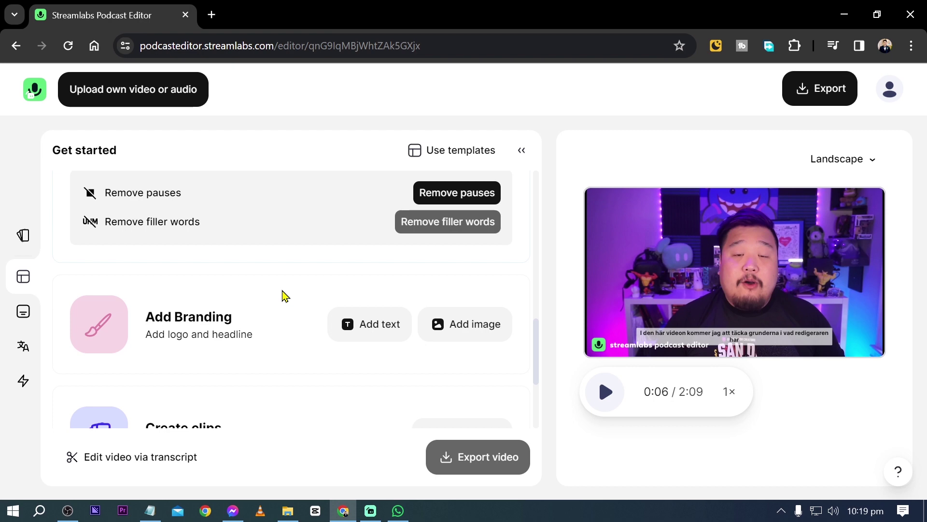
scroll(285, 296, down, 2)
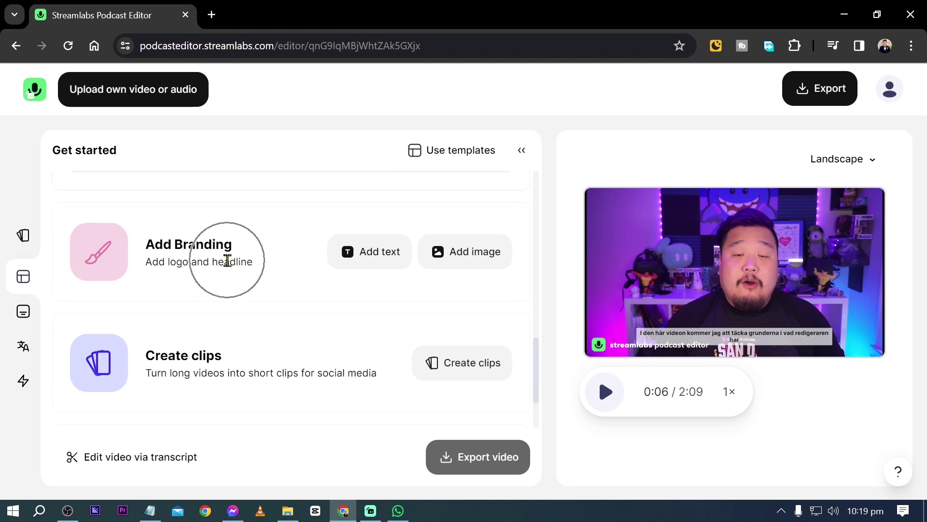
scroll(231, 265, down, 2)
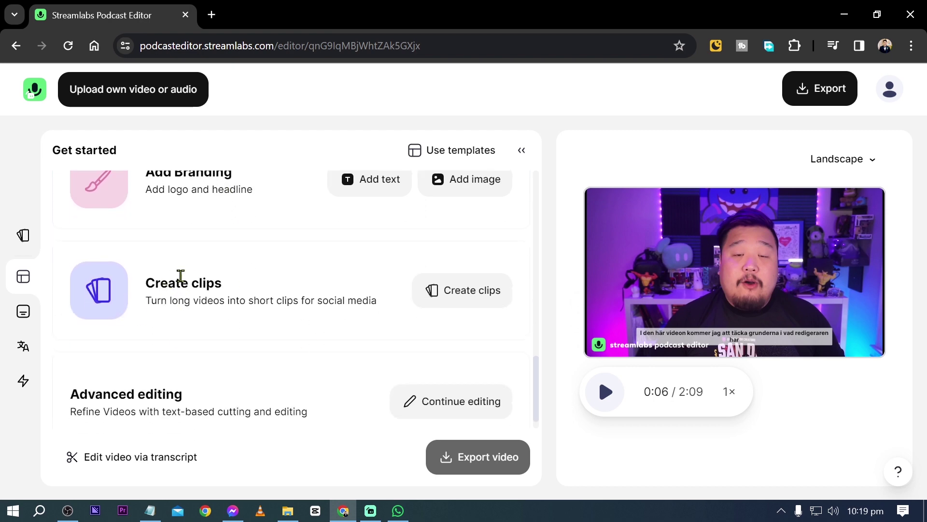
scroll(175, 290, down, 1)
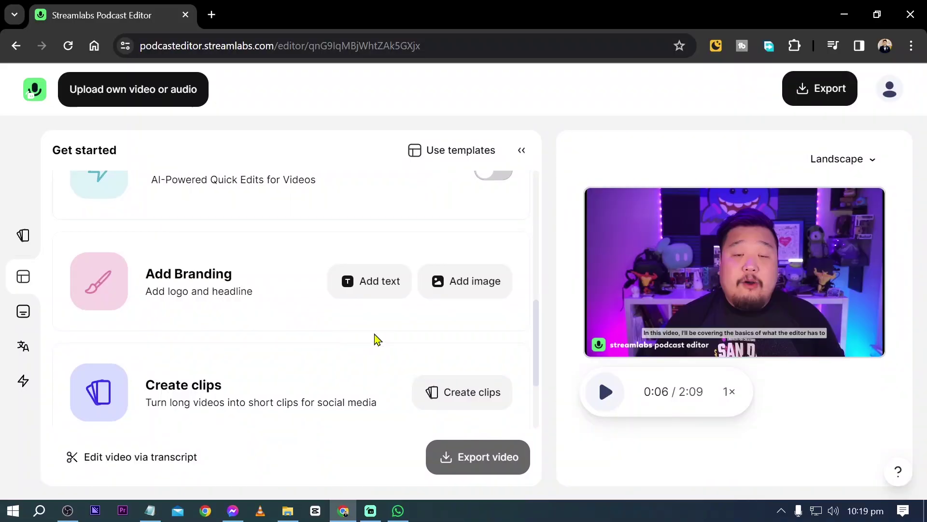
scroll(377, 339, down, 3)
Look through the subtitle, translation, quick actions, Get started and clips sections, and collapse the side area to give the transcript full width
click(22, 312)
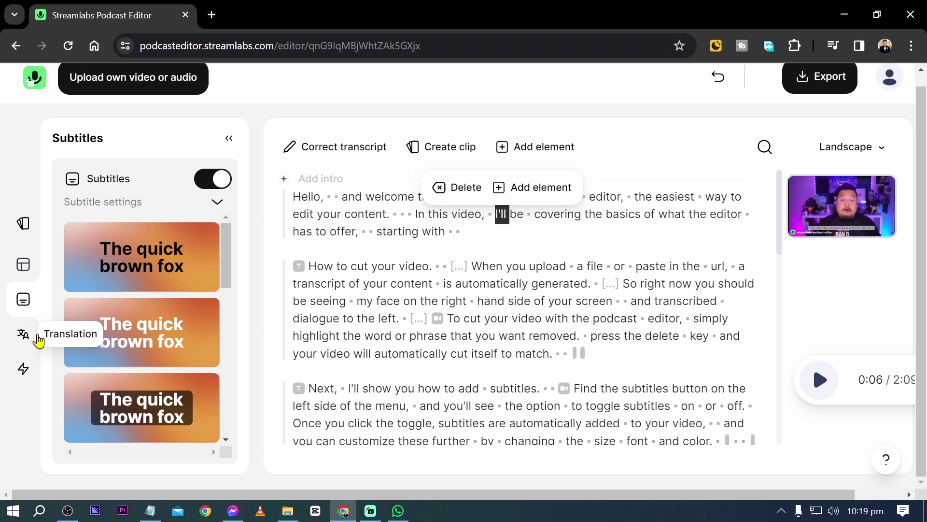
click(34, 337)
click(34, 374)
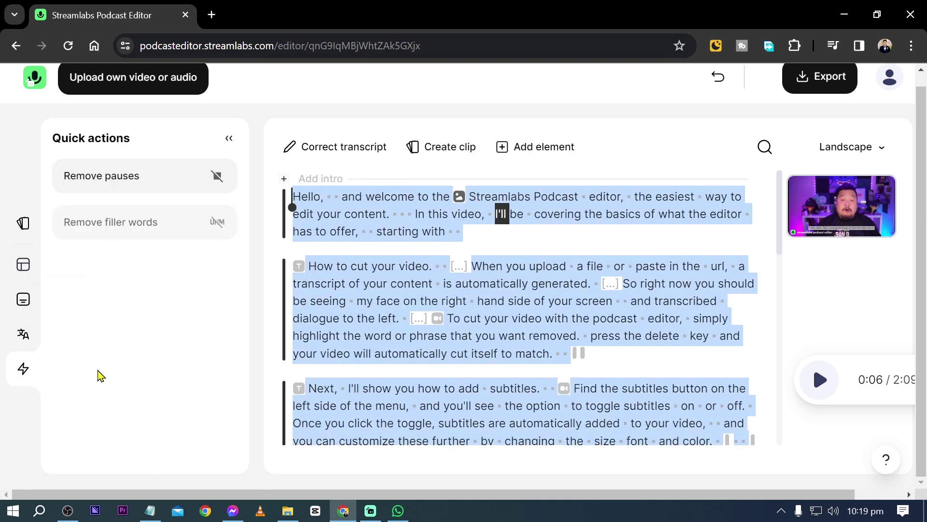
click(60, 311)
click(23, 265)
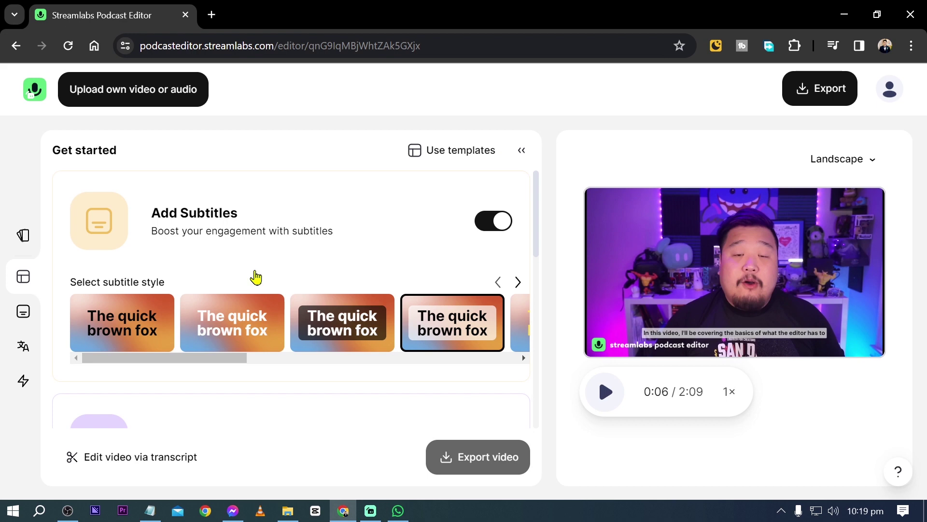
click(22, 235)
click(228, 151)
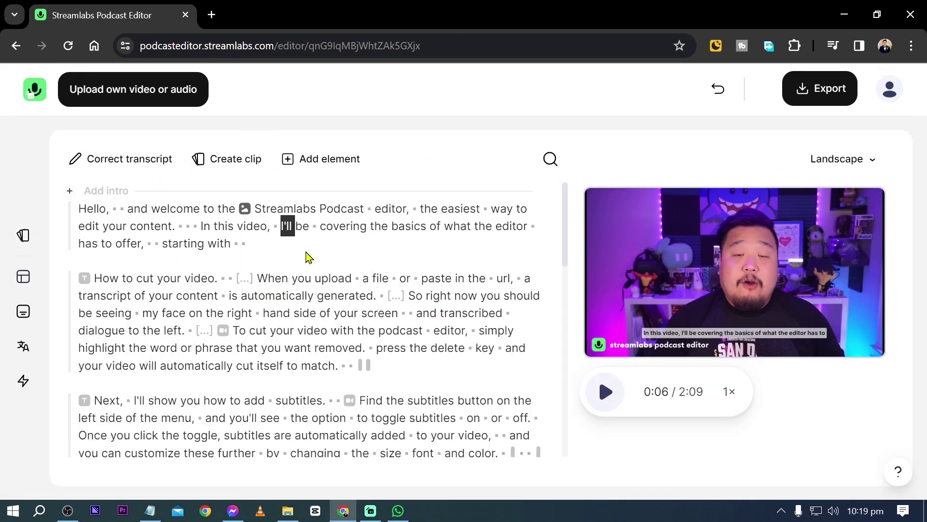
Jump the video preview to different words in the transcript's "How to cut your video" paragraph, such as "delete" and "match"
click(312, 296)
click(425, 349)
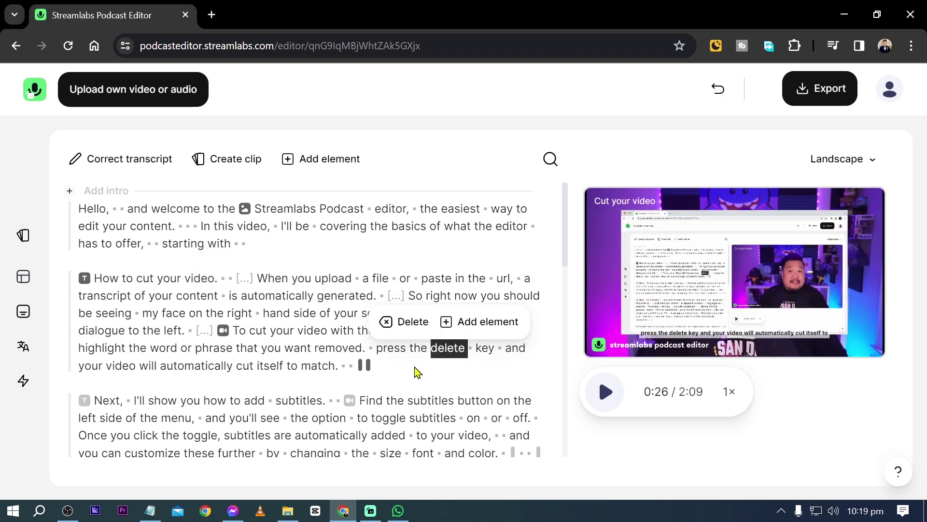
click(392, 349)
click(351, 366)
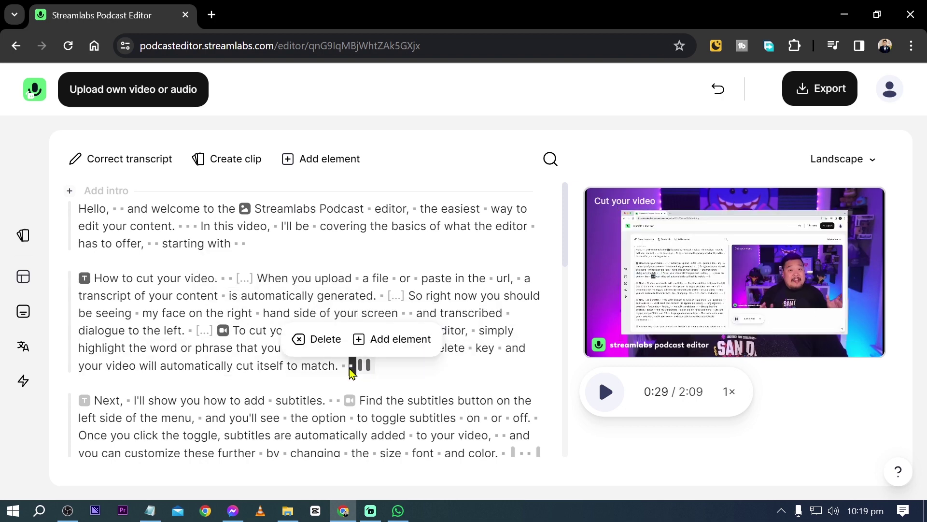
click(319, 365)
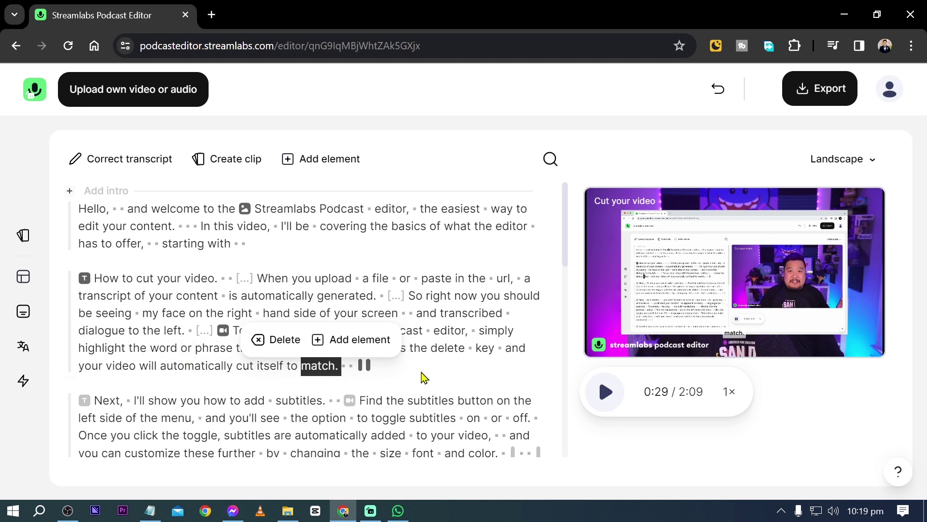
click(420, 348)
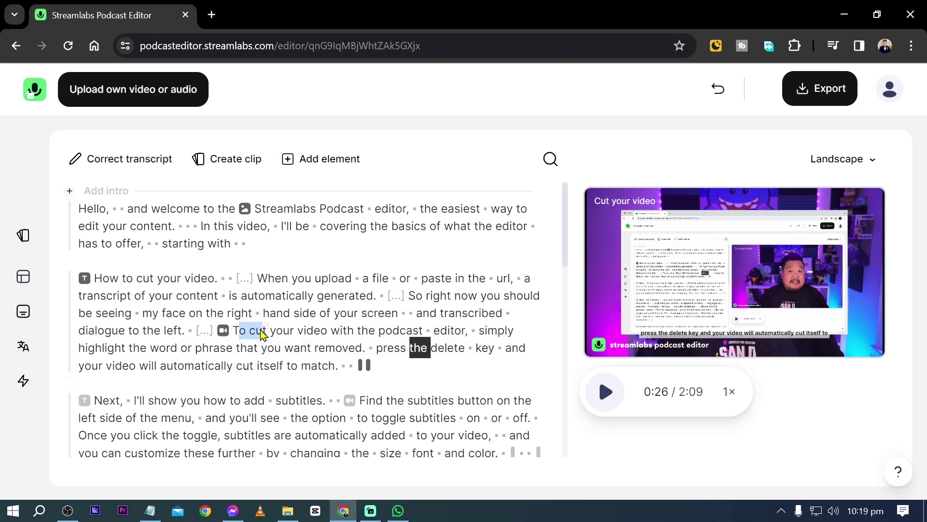
Try deleting the transcript passage from "To cut your video" through "match", and undo the deletion
click(239, 330)
drag(239, 330, 339, 364)
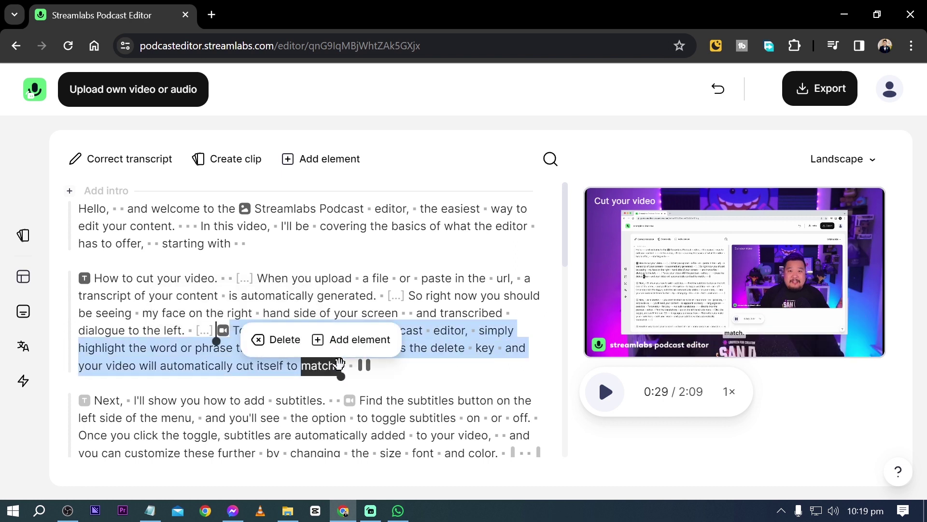
click(280, 343)
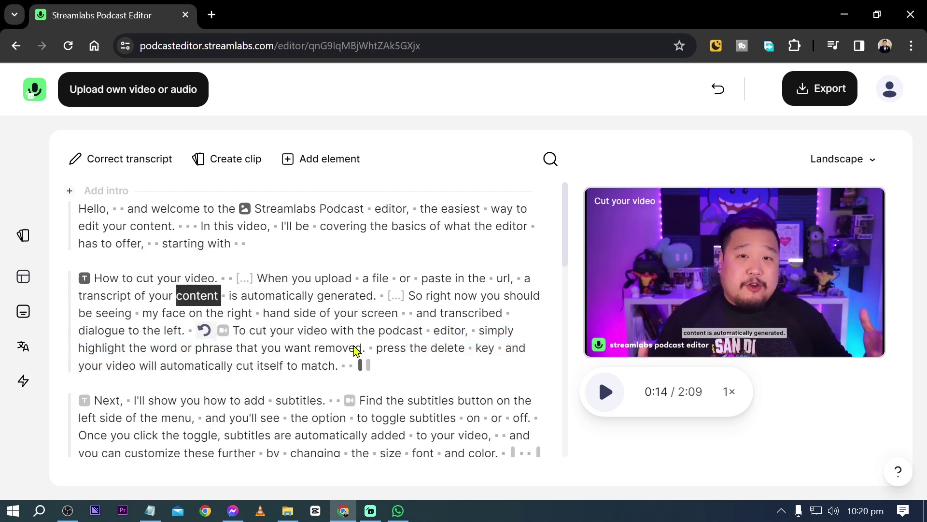
key(ctrl+z)
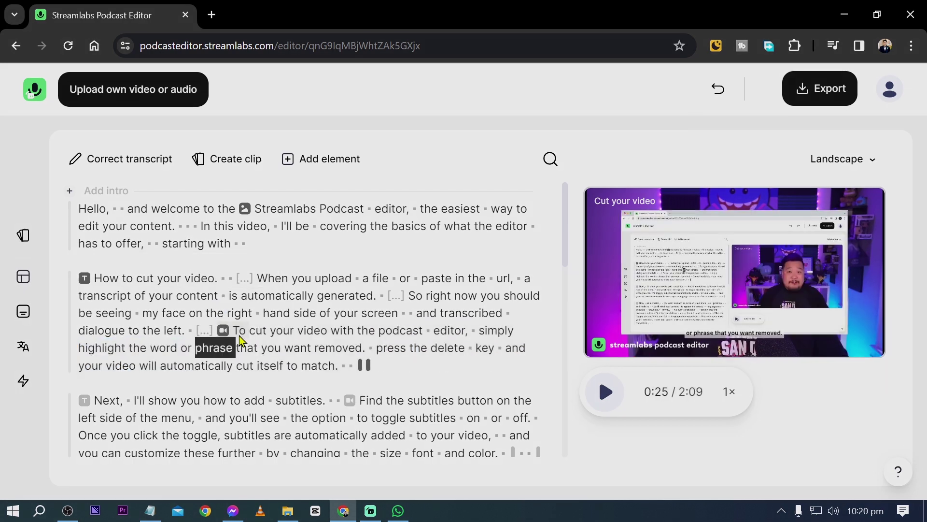
Play part of the passage, pause, and delete the transcript text from "To cut your video" through "press"
click(606, 391)
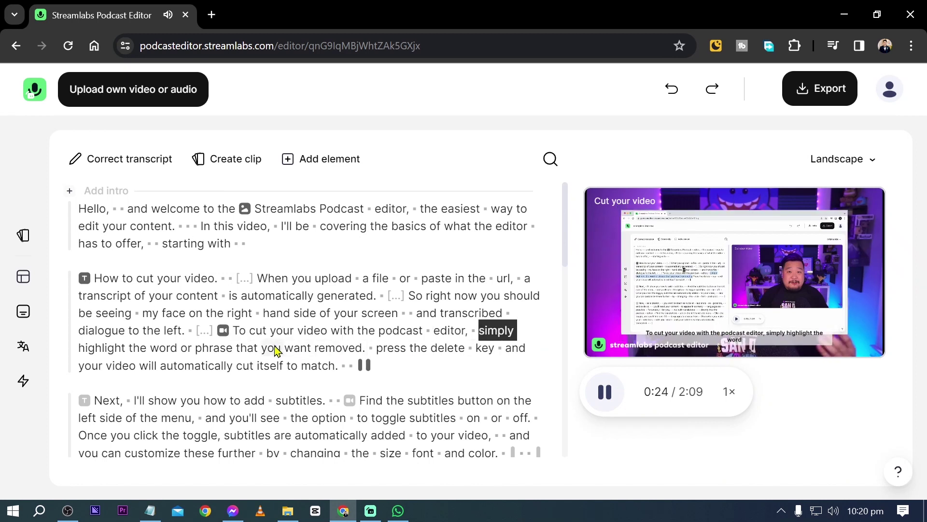
click(605, 391)
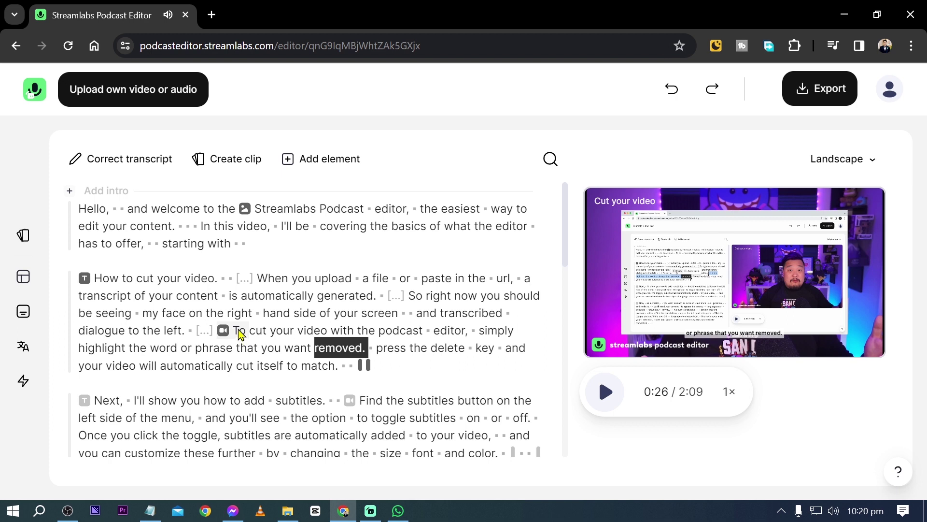
drag(239, 333, 379, 371)
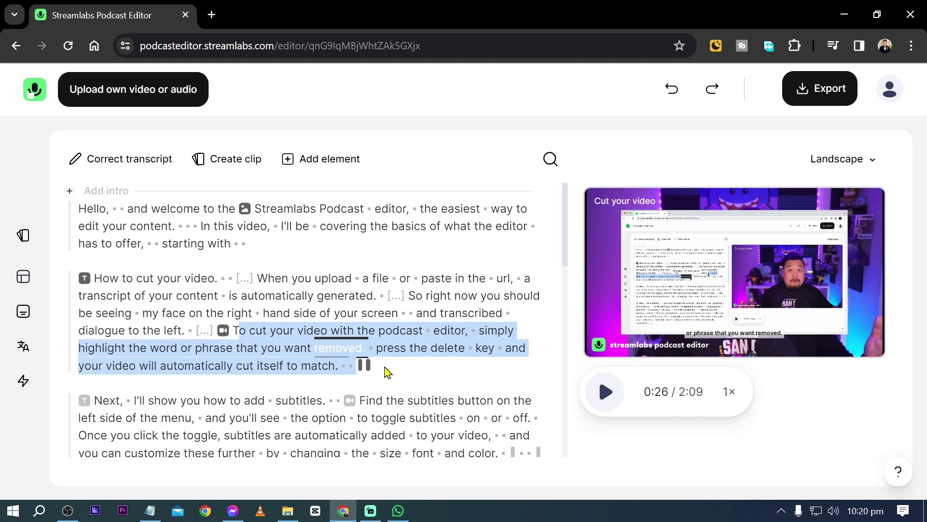
drag(319, 349, 328, 353)
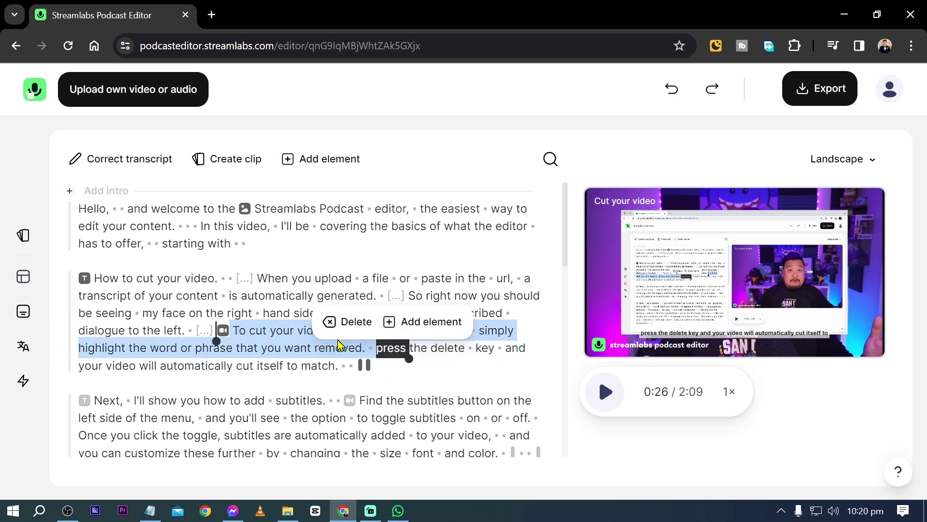
click(409, 358)
click(355, 328)
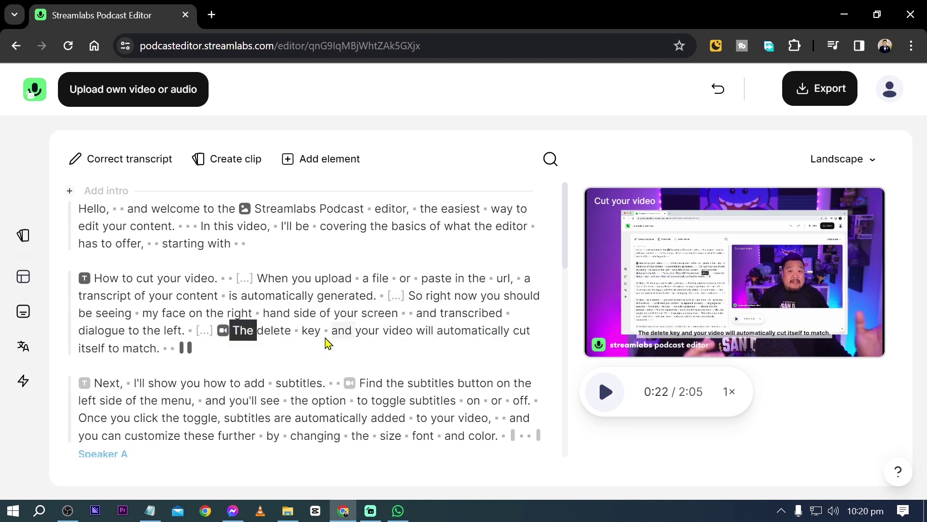
Delete the sentence "The delete key and your video will automatically cut itself to match." and a pause after it
drag(235, 330, 256, 352)
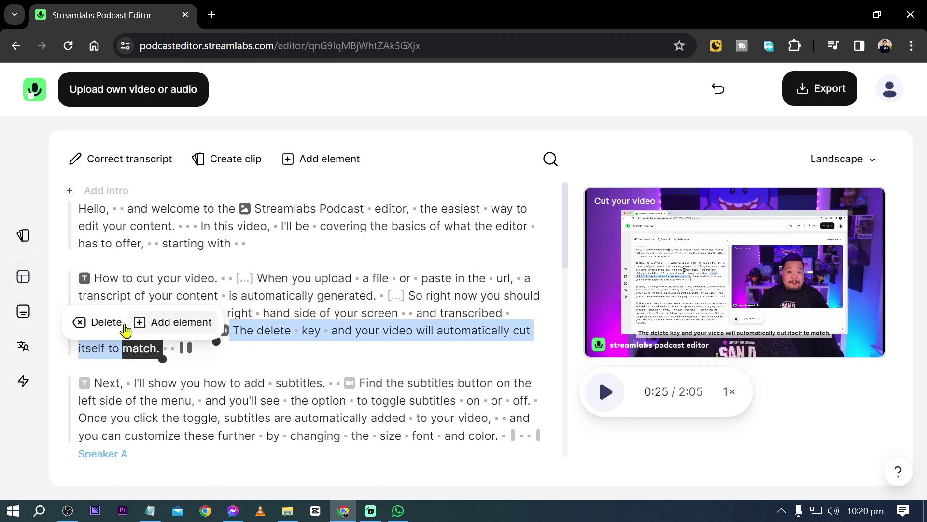
click(111, 321)
mouse_move(295, 343)
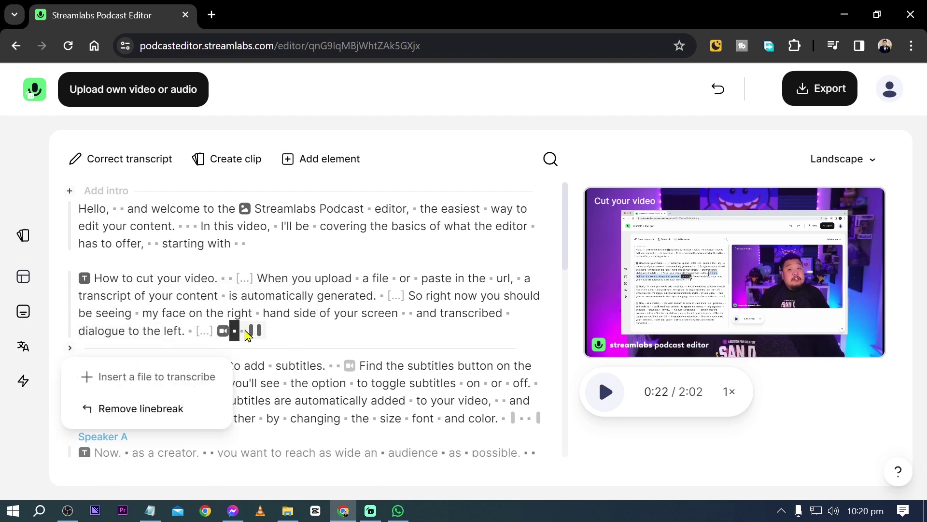
drag(248, 335, 278, 336)
click(207, 312)
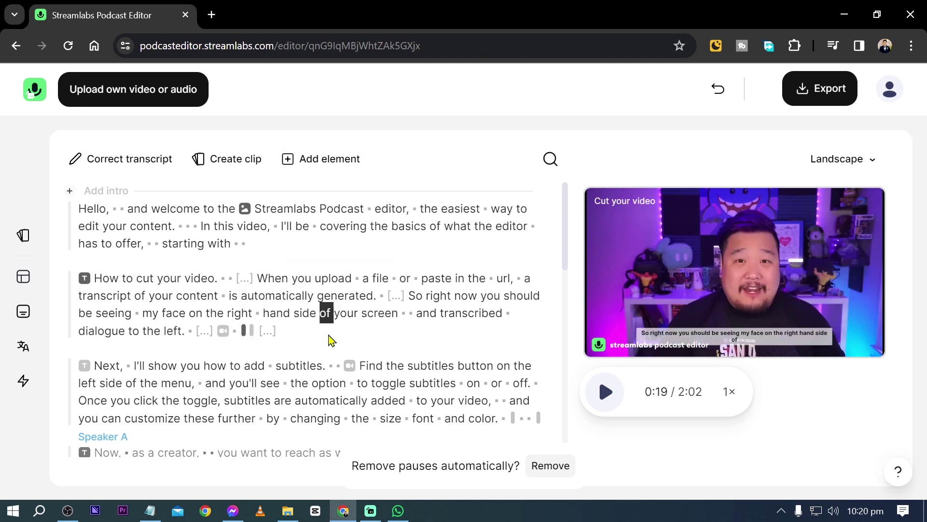
Look at the kinds of elements that can be added, browse the Essentials, Emojis and Progress bars libraries, and close the library
click(307, 160)
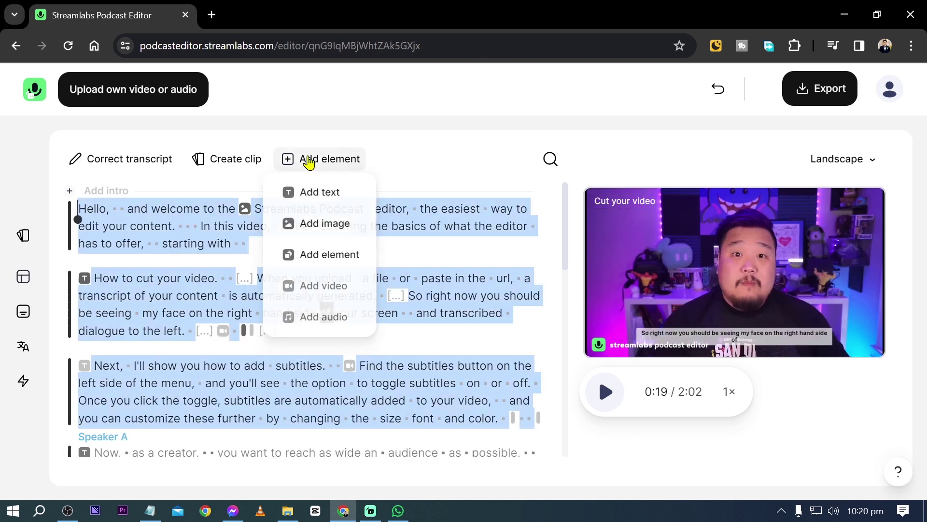
click(343, 203)
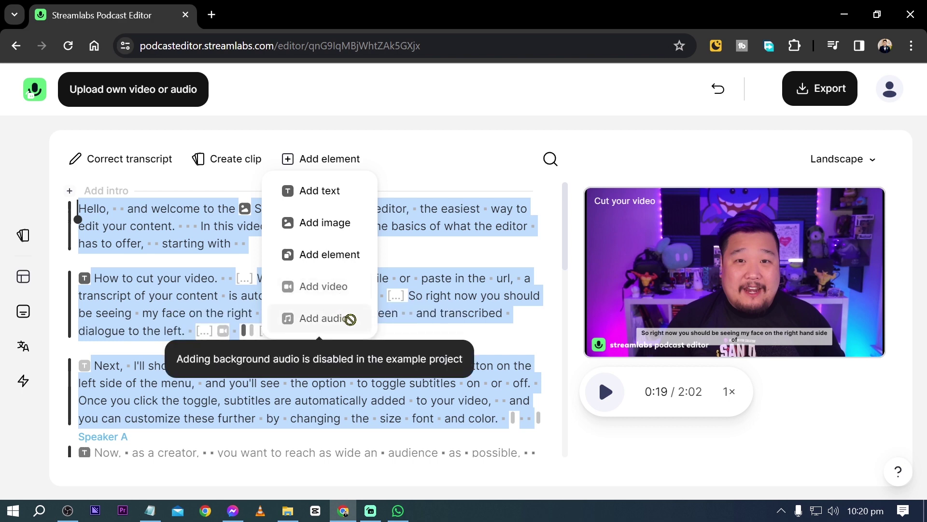
click(343, 261)
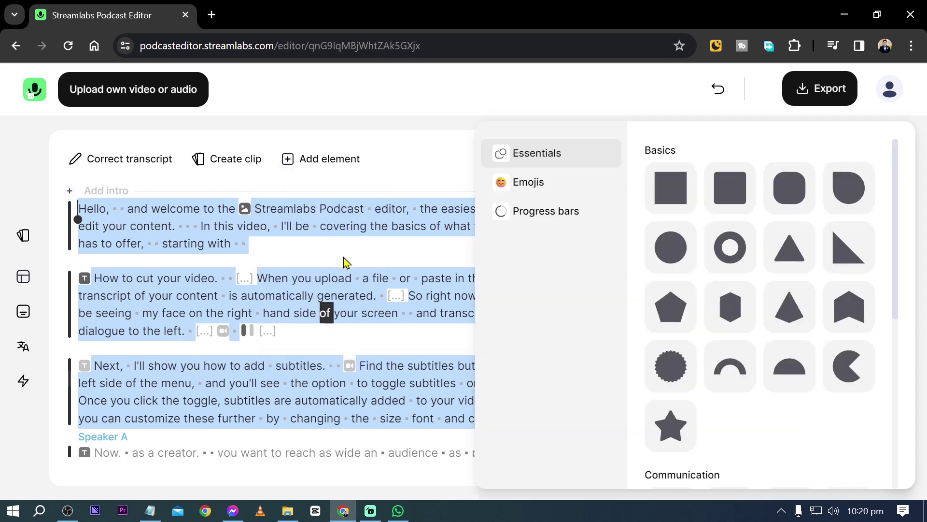
click(537, 190)
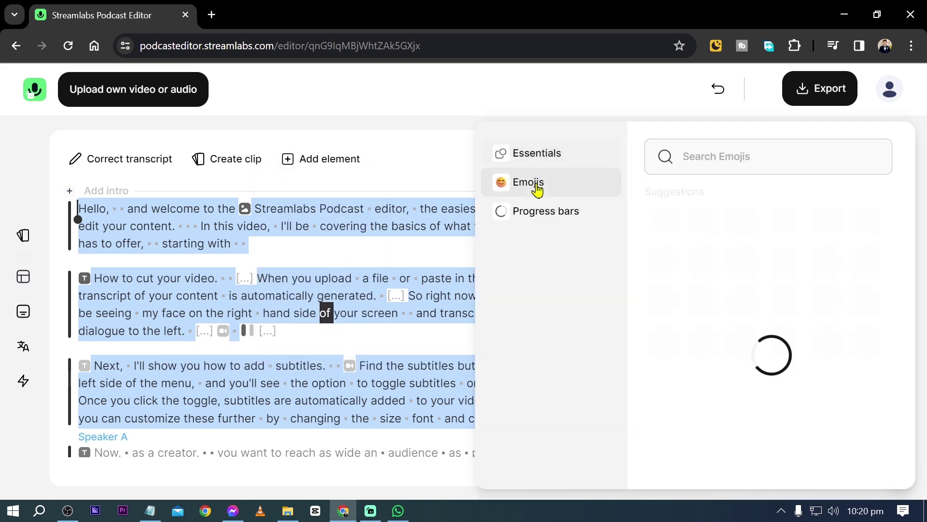
scroll(682, 265, down, 6)
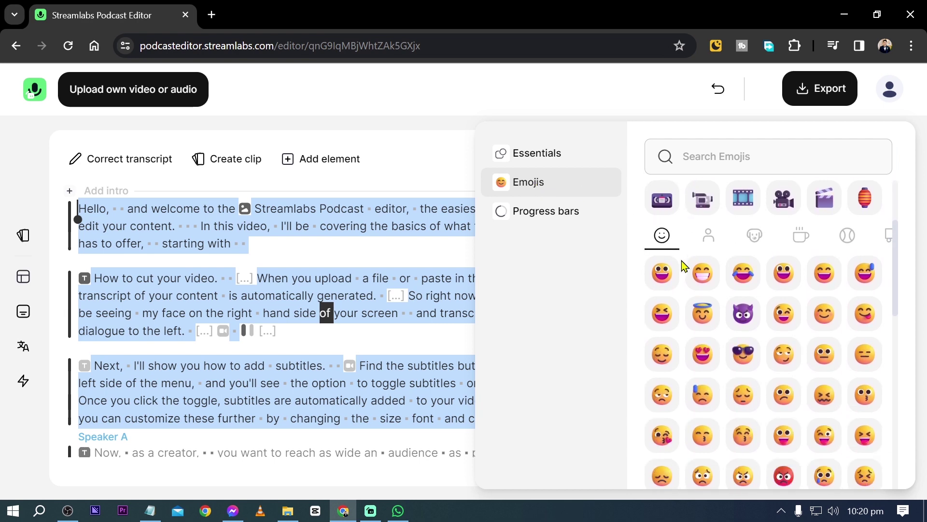
click(547, 216)
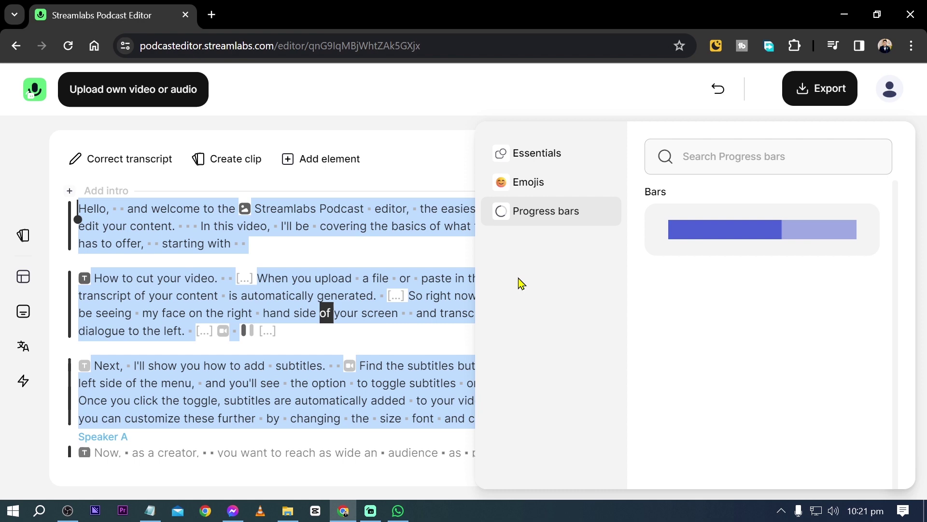
click(328, 279)
scroll(303, 296, down, 2)
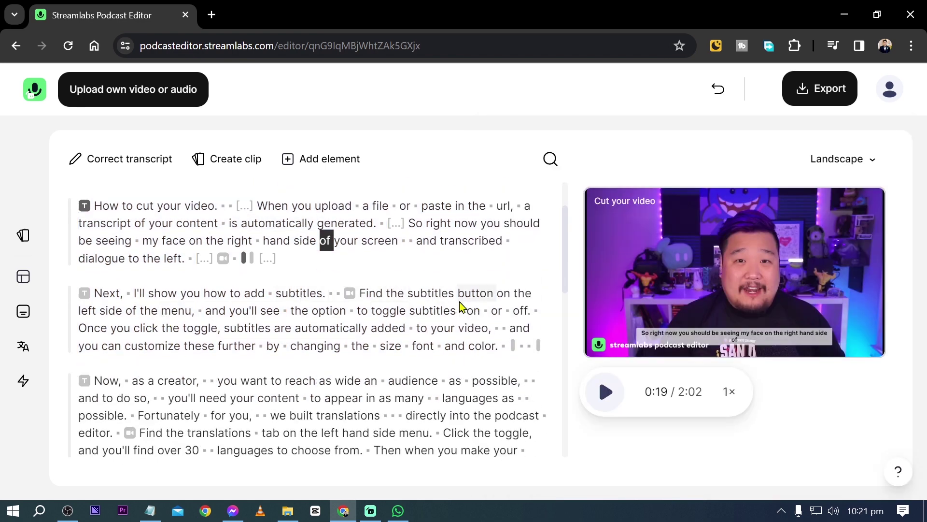
click(86, 311)
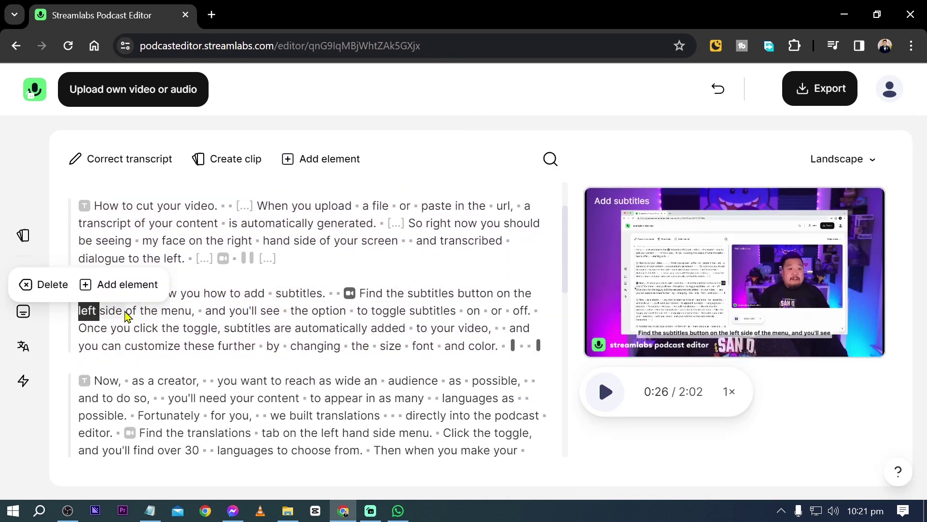
click(138, 286)
click(150, 382)
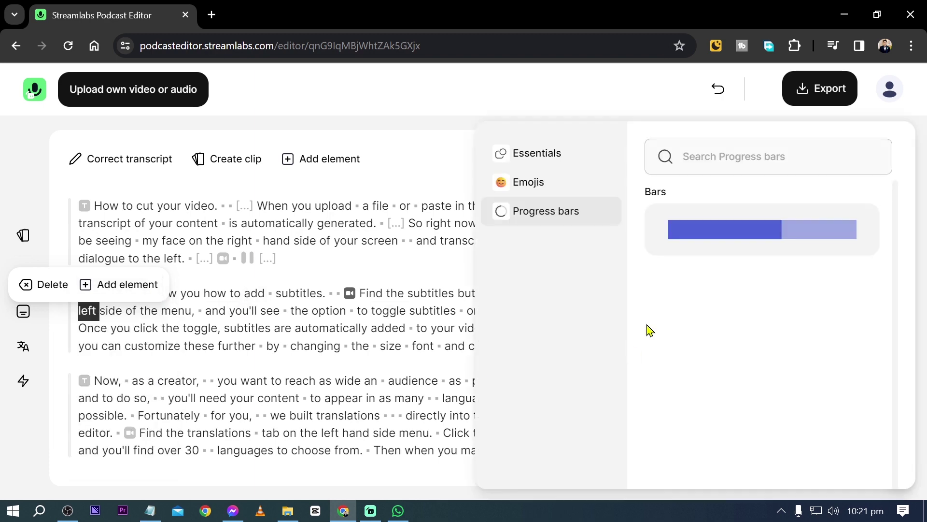
click(480, 184)
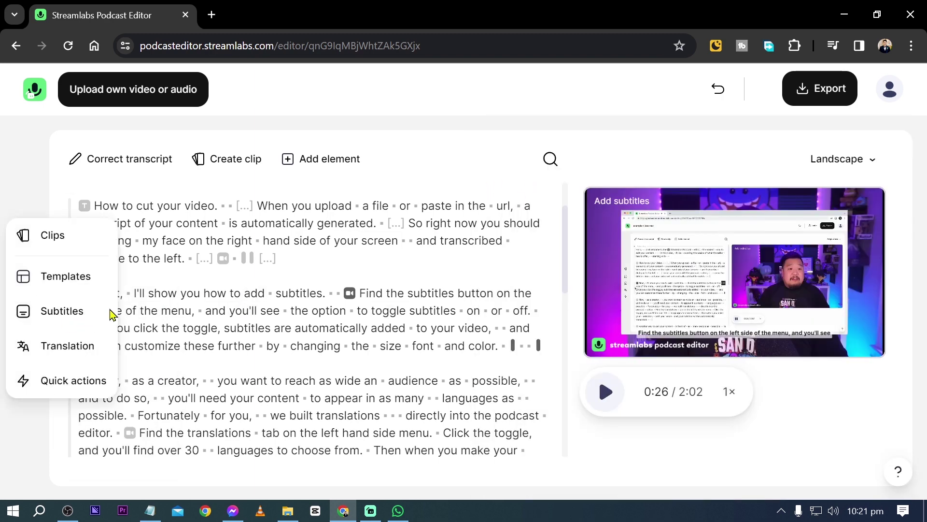
Add the left-arrow emoji from the suggested emojis to the word "left" in the transcript paragraph about subtitles
click(87, 312)
click(111, 286)
click(129, 380)
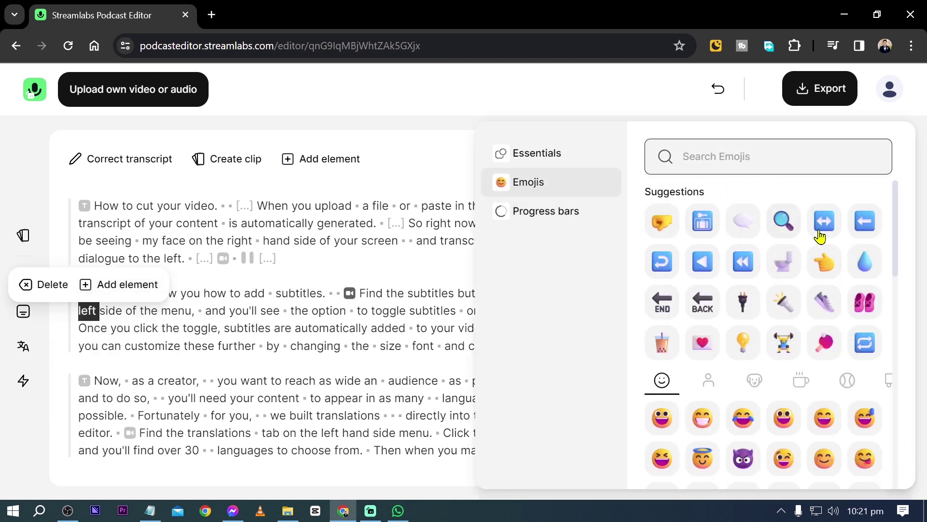
scroll(819, 237, down, 3)
scroll(742, 309, up, 3)
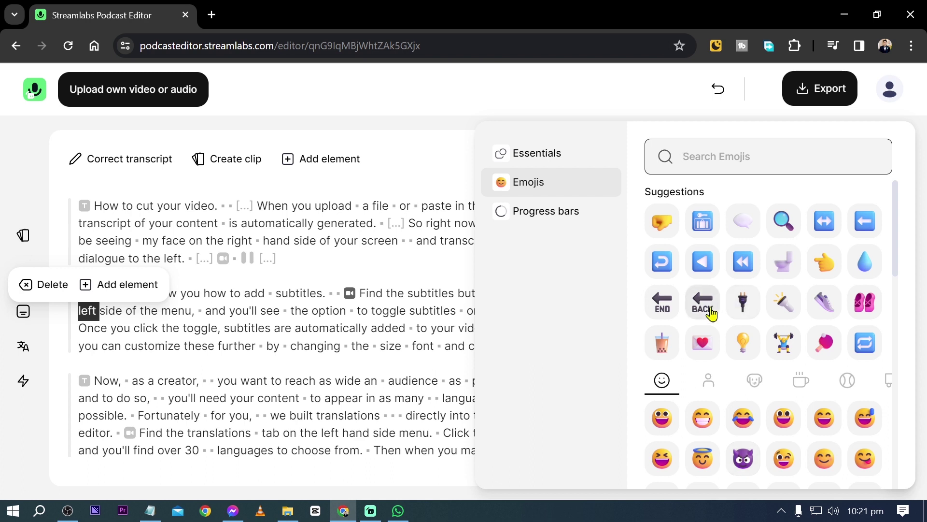
click(736, 263)
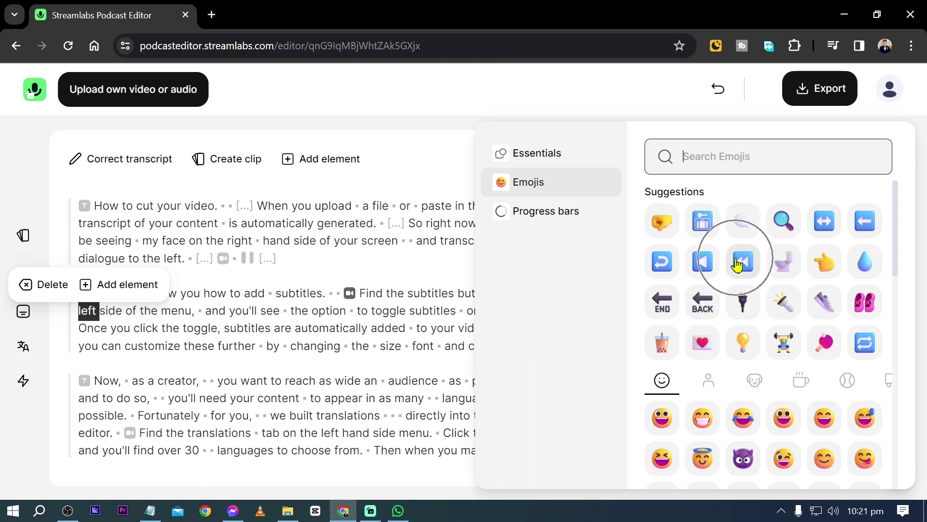
click(864, 227)
click(669, 308)
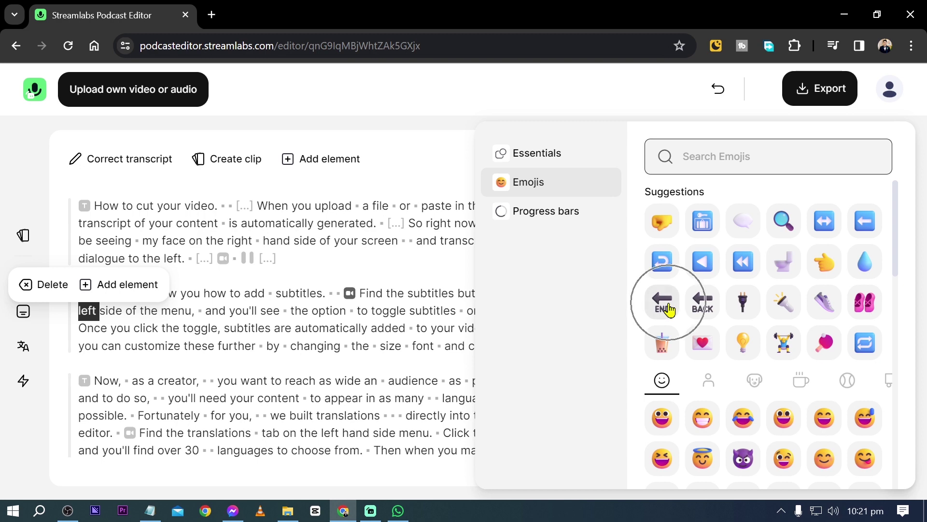
click(703, 302)
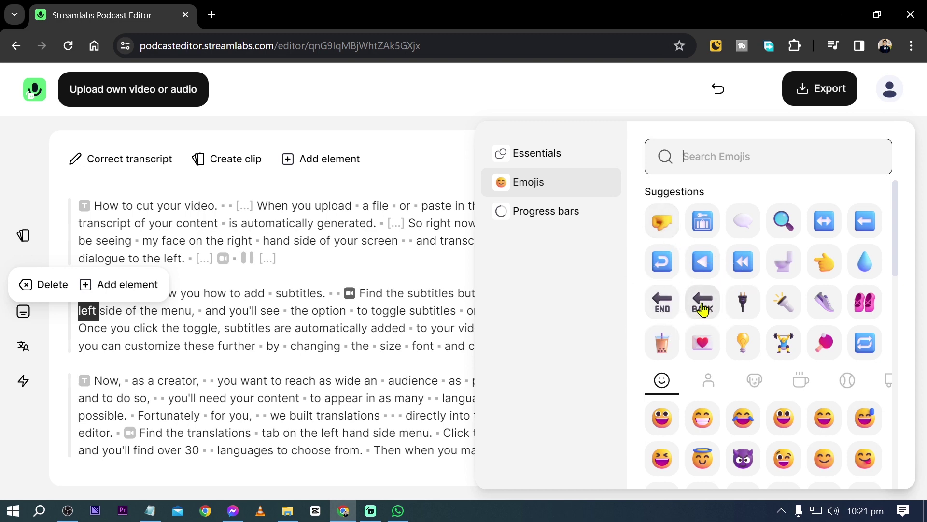
click(862, 235)
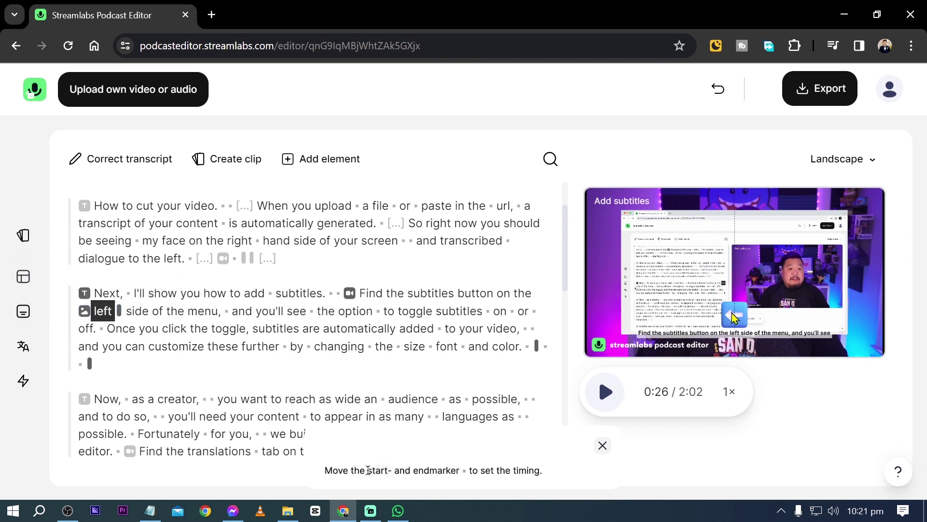
Enlarge the left-arrow emoji in the video preview
drag(368, 468, 461, 467)
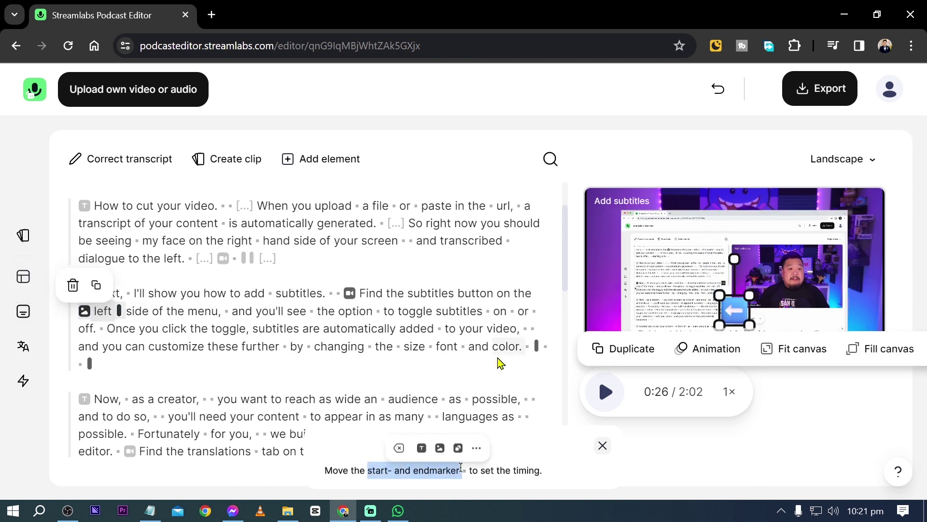
click(421, 446)
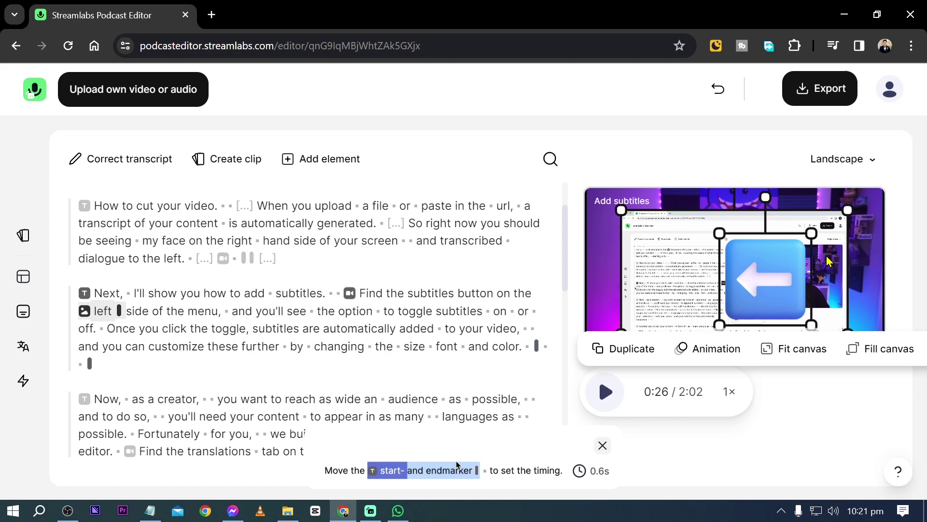
click(558, 480)
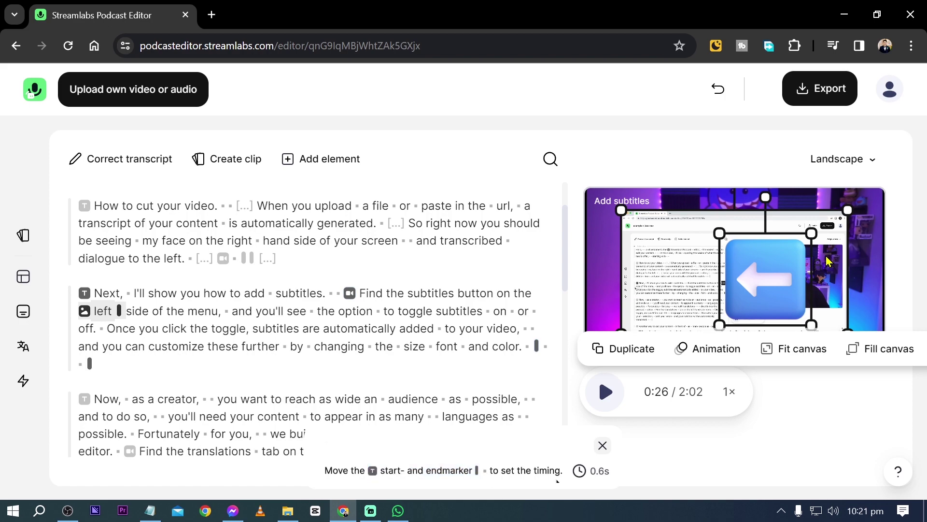
Try the Portrait format for the video and set the format to Square
click(270, 312)
scroll(255, 332, down, 2)
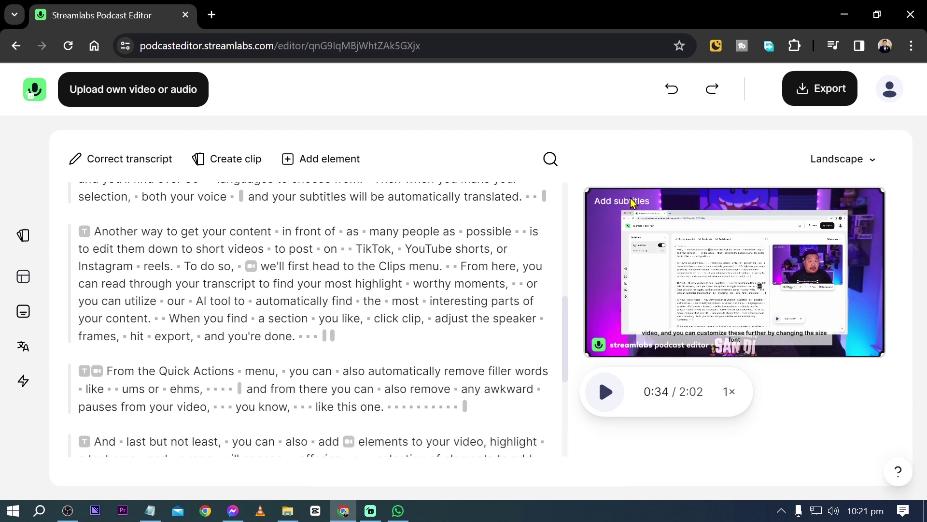
click(739, 260)
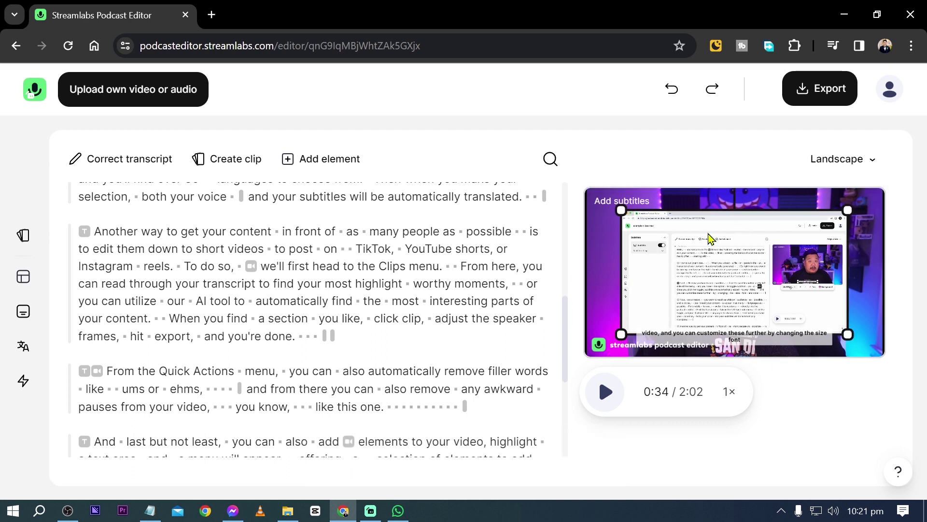
click(850, 162)
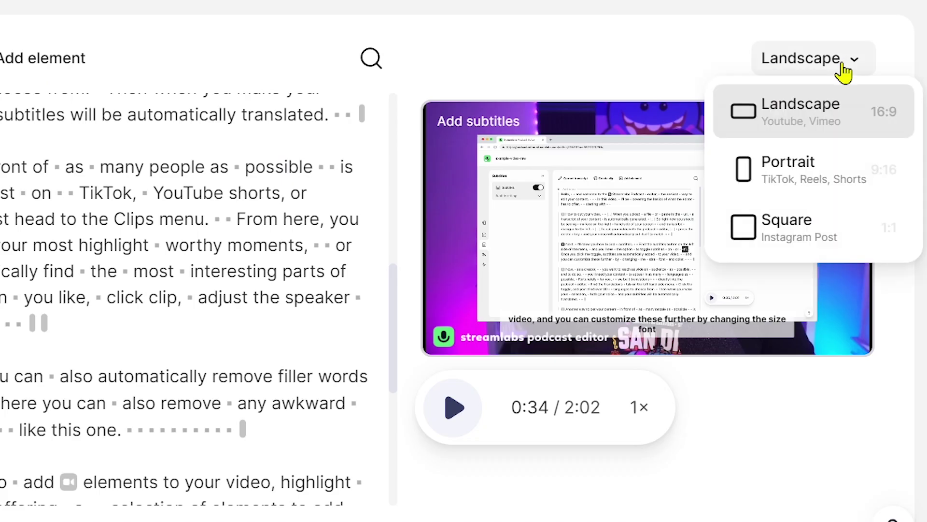
click(808, 186)
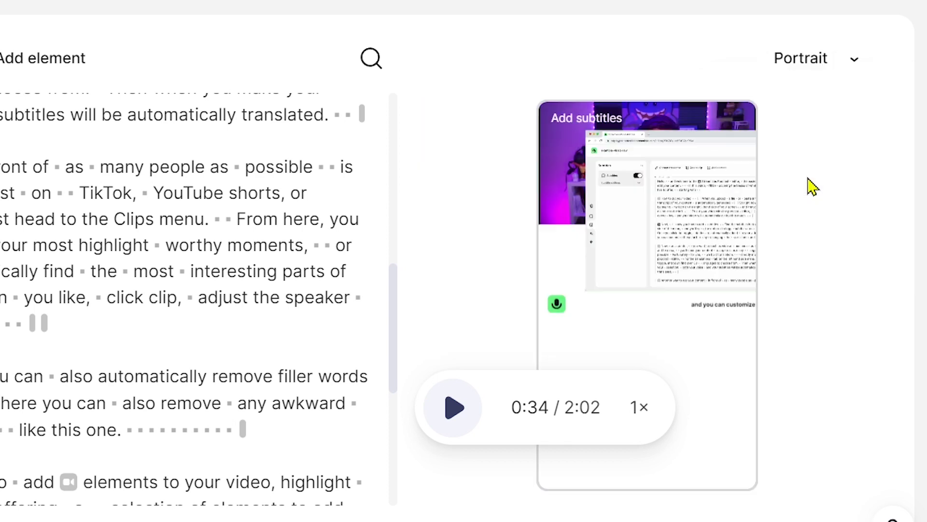
click(628, 310)
click(799, 74)
click(785, 238)
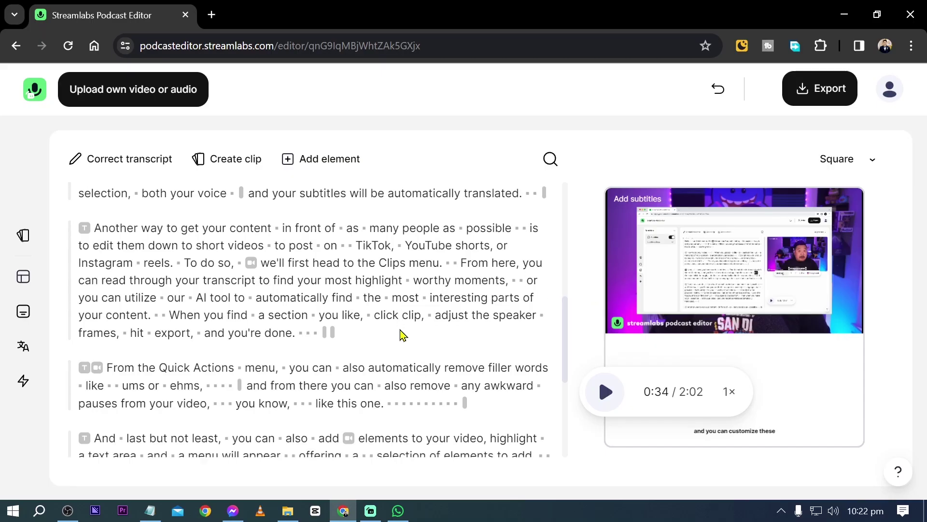
Skim the transcript and look at the export options for video, audio, subtitles and text
scroll(149, 320, down, 5)
scroll(401, 335, up, 5)
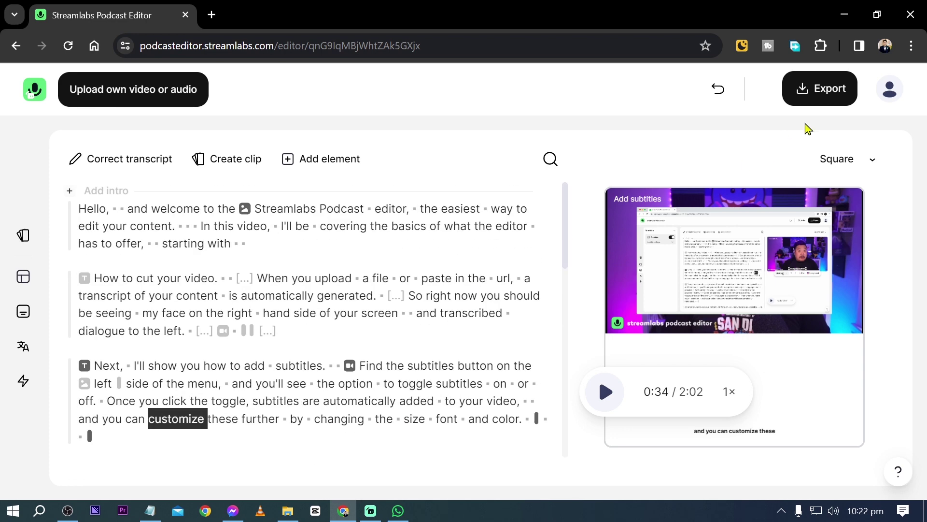
click(831, 89)
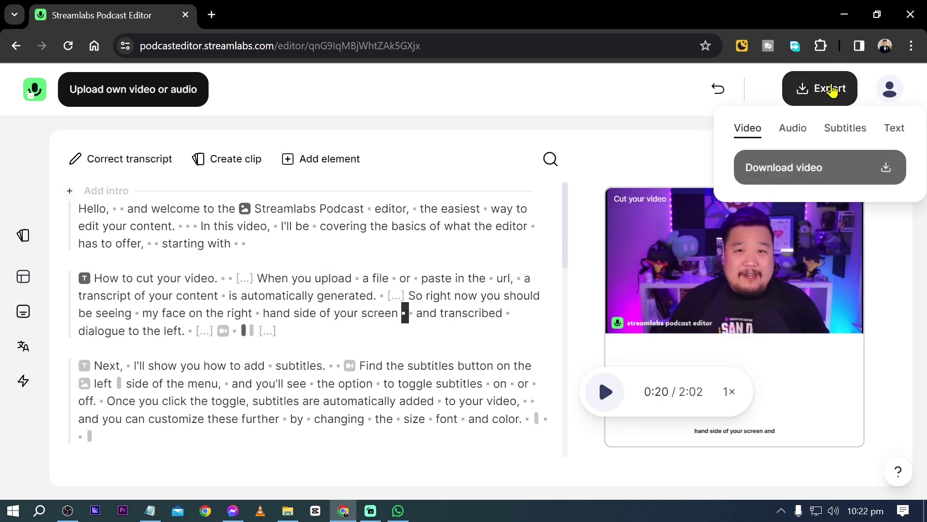
click(793, 136)
click(844, 130)
click(892, 137)
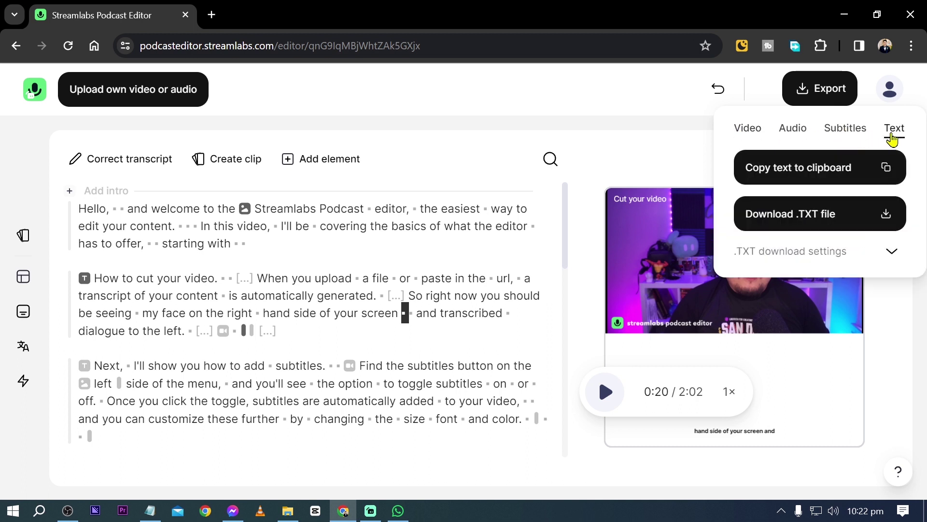
click(739, 131)
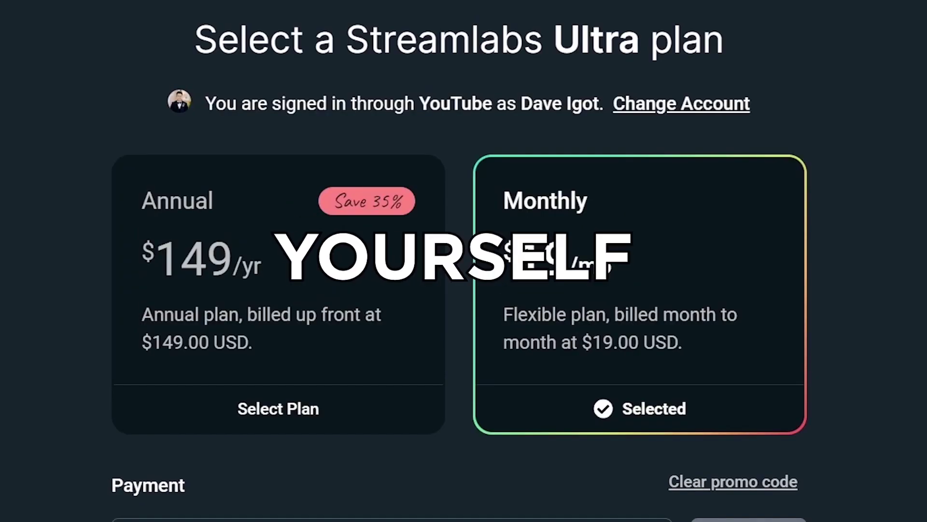
Look over the Streamlabs Ultra plans, switch to YouTube, and browse the Easy Webber channel's playlists and its videos found for "SETUP"
scroll(341, 227, down, 1)
scroll(340, 227, down, 5)
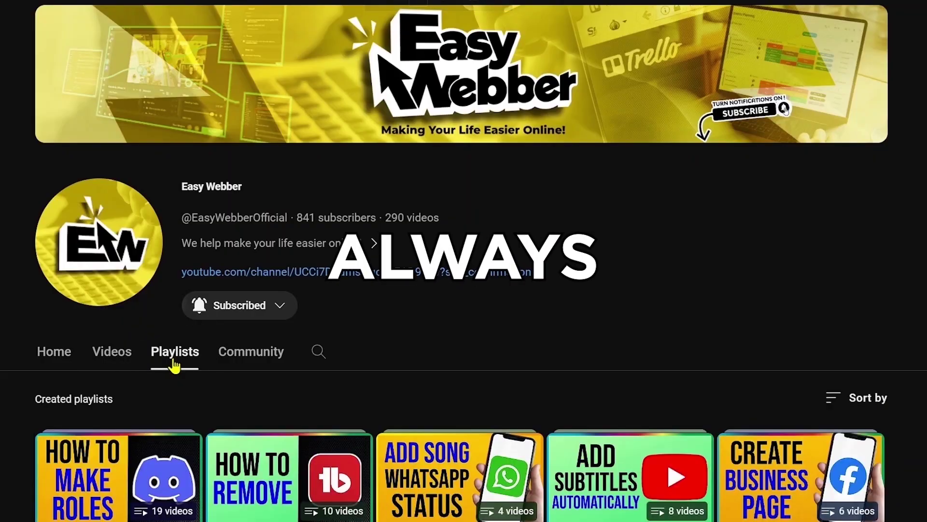
scroll(174, 365, down, 5)
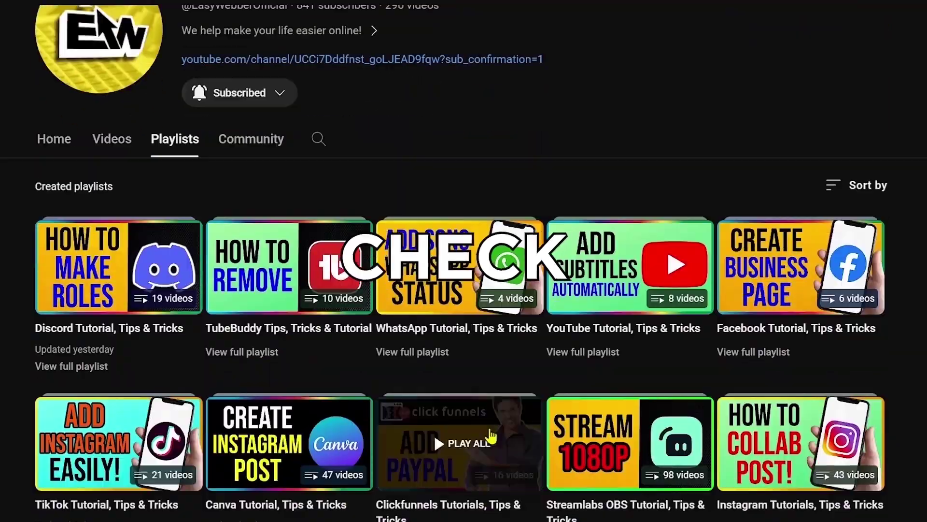
click(604, 432)
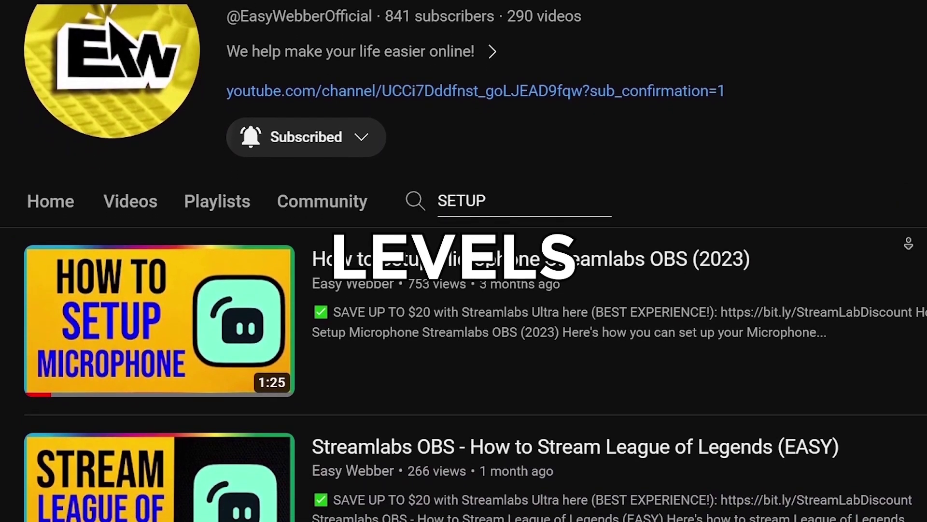
scroll(464, 289, down, 15)
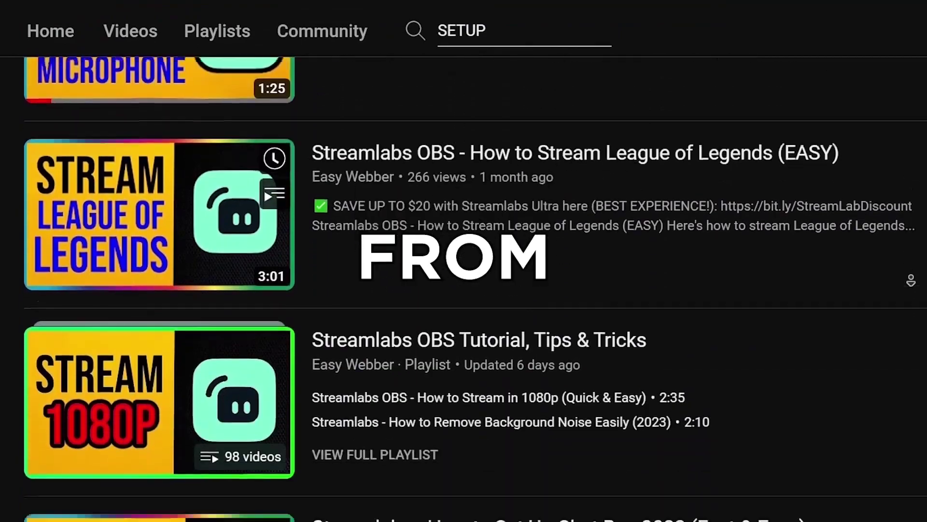
scroll(910, 288, down, 13)
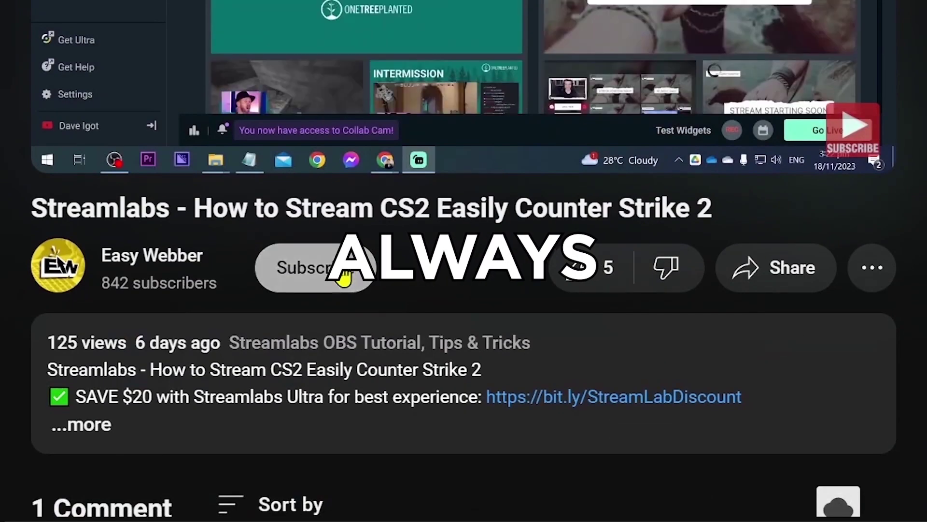
Subscribe to the Easy Webber channel with notifications turned on, and like the CS2 streaming video
click(340, 273)
click(408, 288)
click(342, 321)
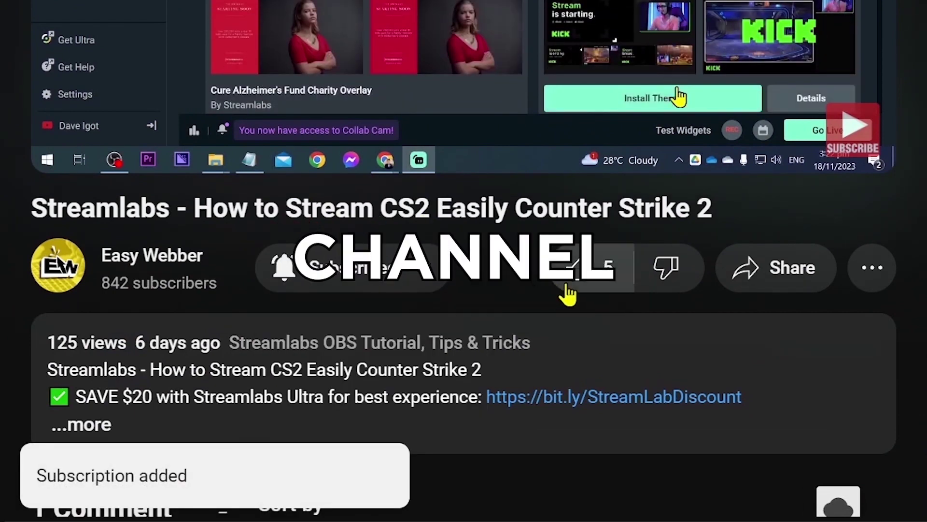
click(584, 289)
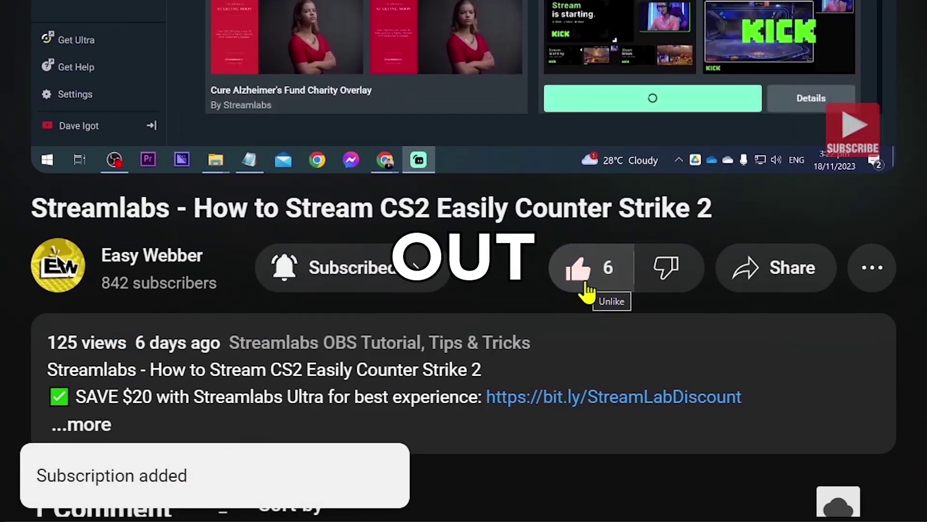